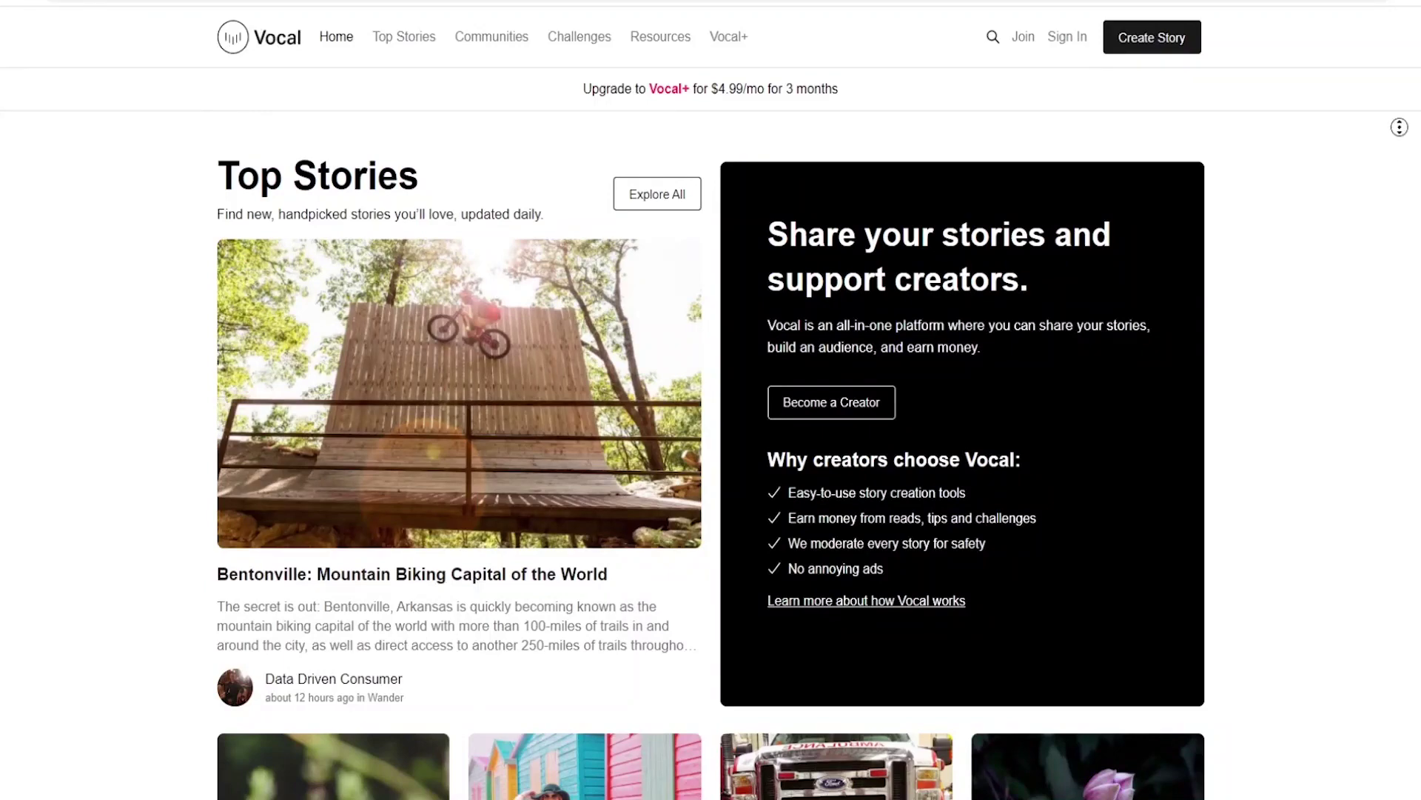
pyautogui.scroll(-2, 1399, 148)
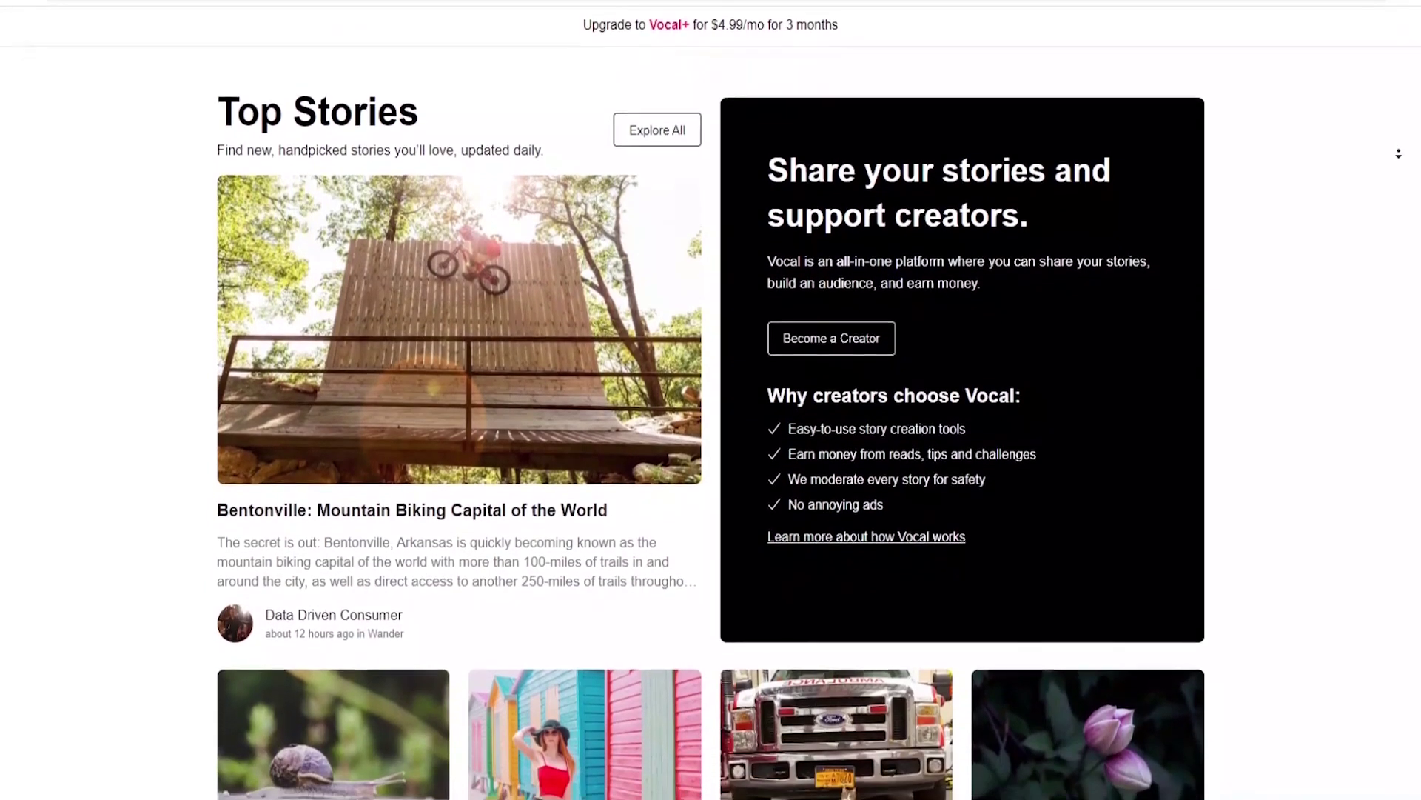
pyautogui.scroll(-3, 1399, 153)
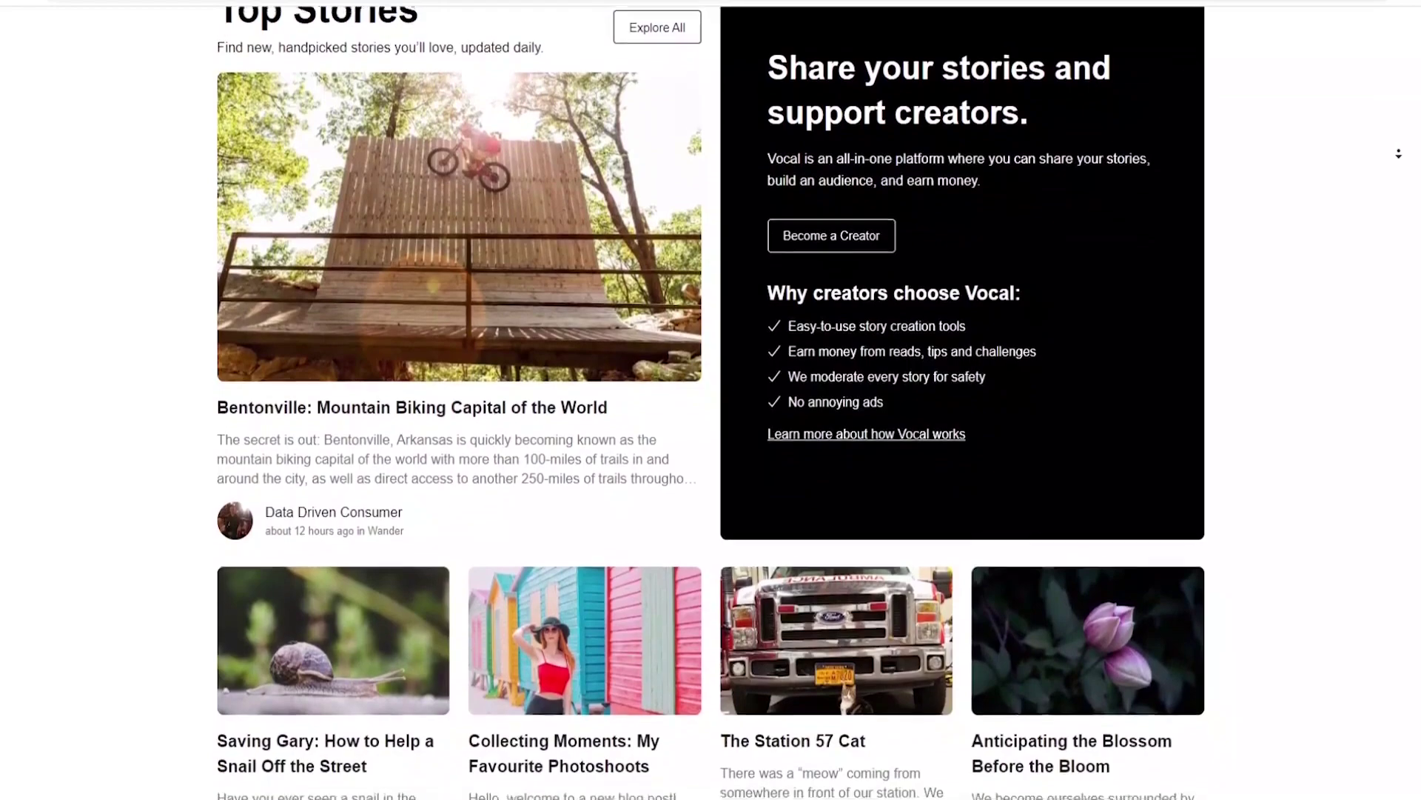
pyautogui.scroll(-3, 1398, 154)
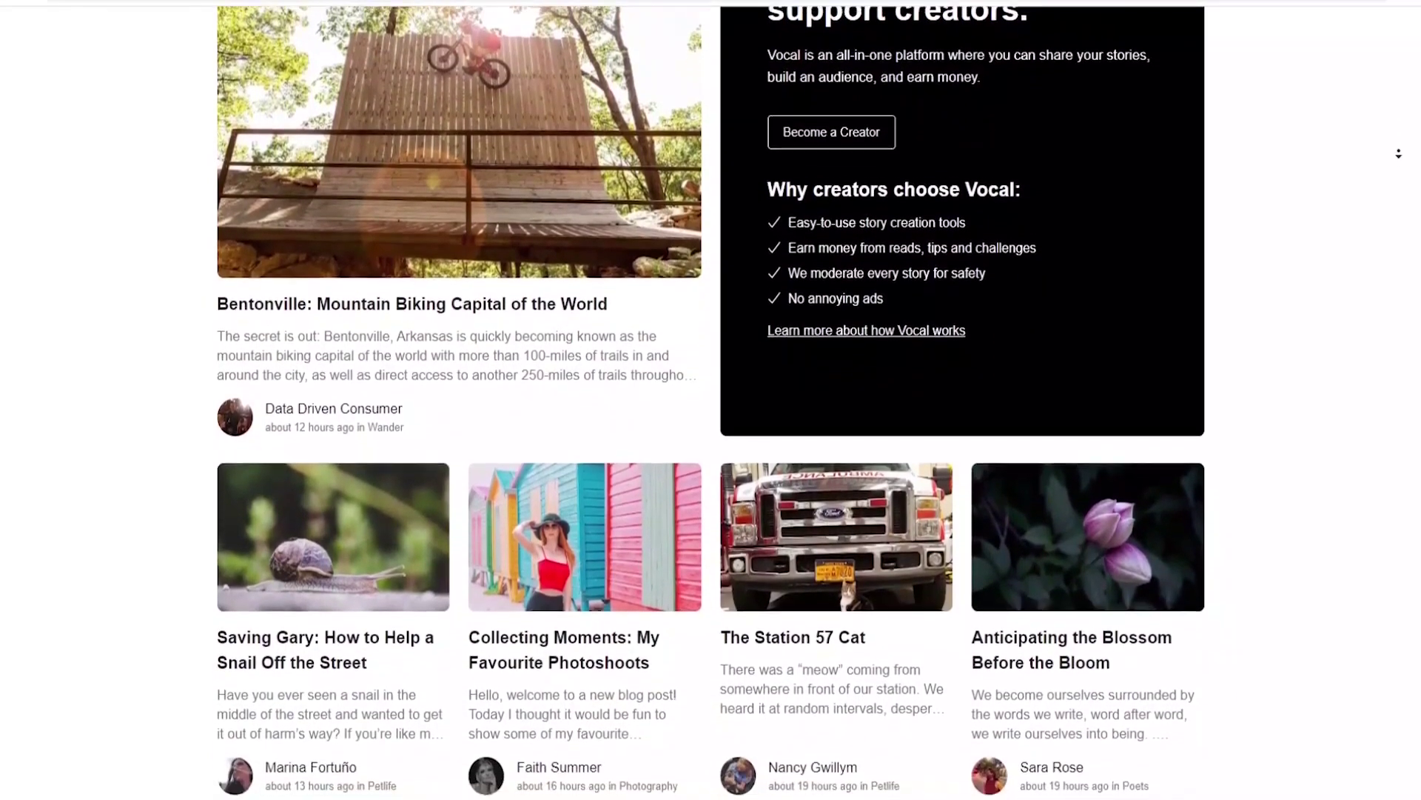
pyautogui.scroll(-3, 1398, 153)
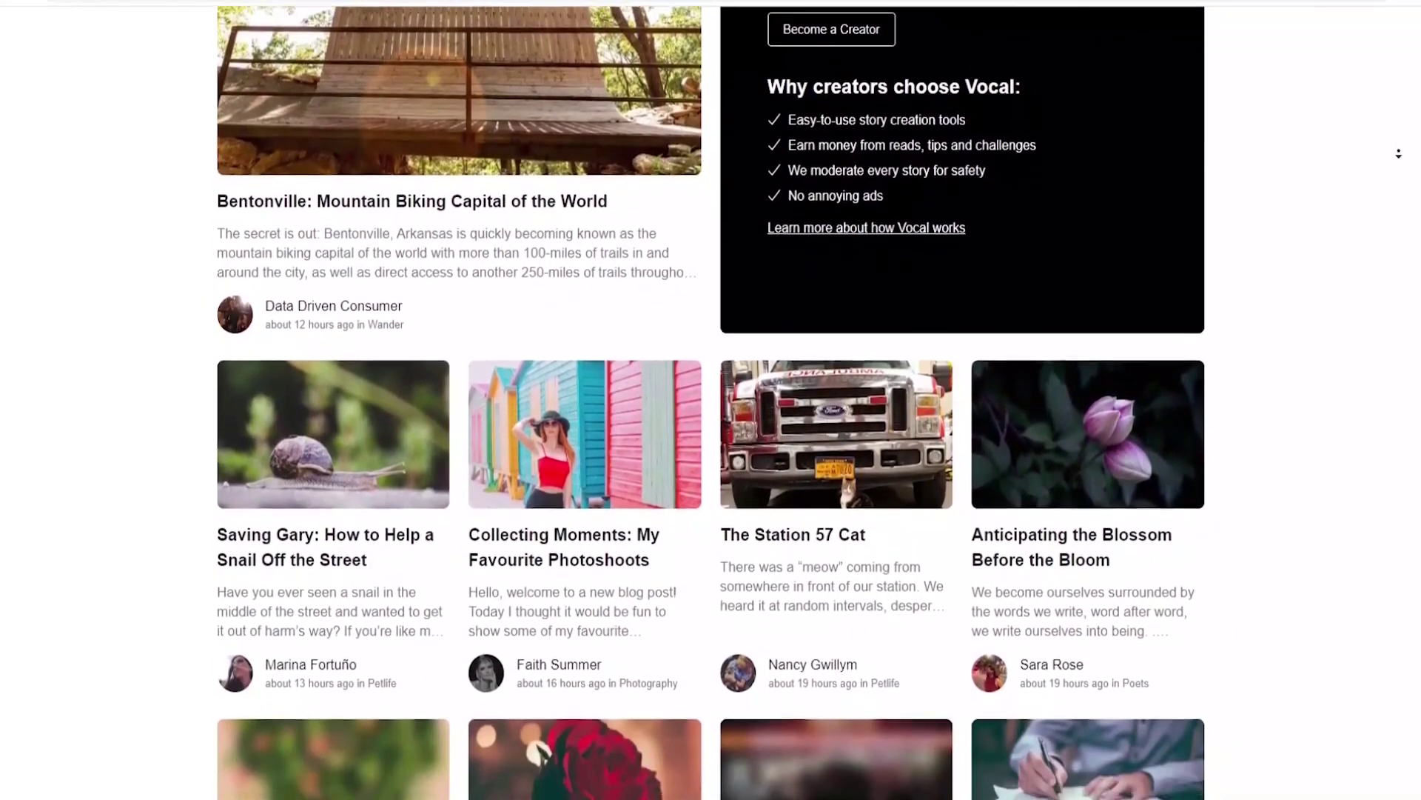
pyautogui.scroll(-3, 1398, 153)
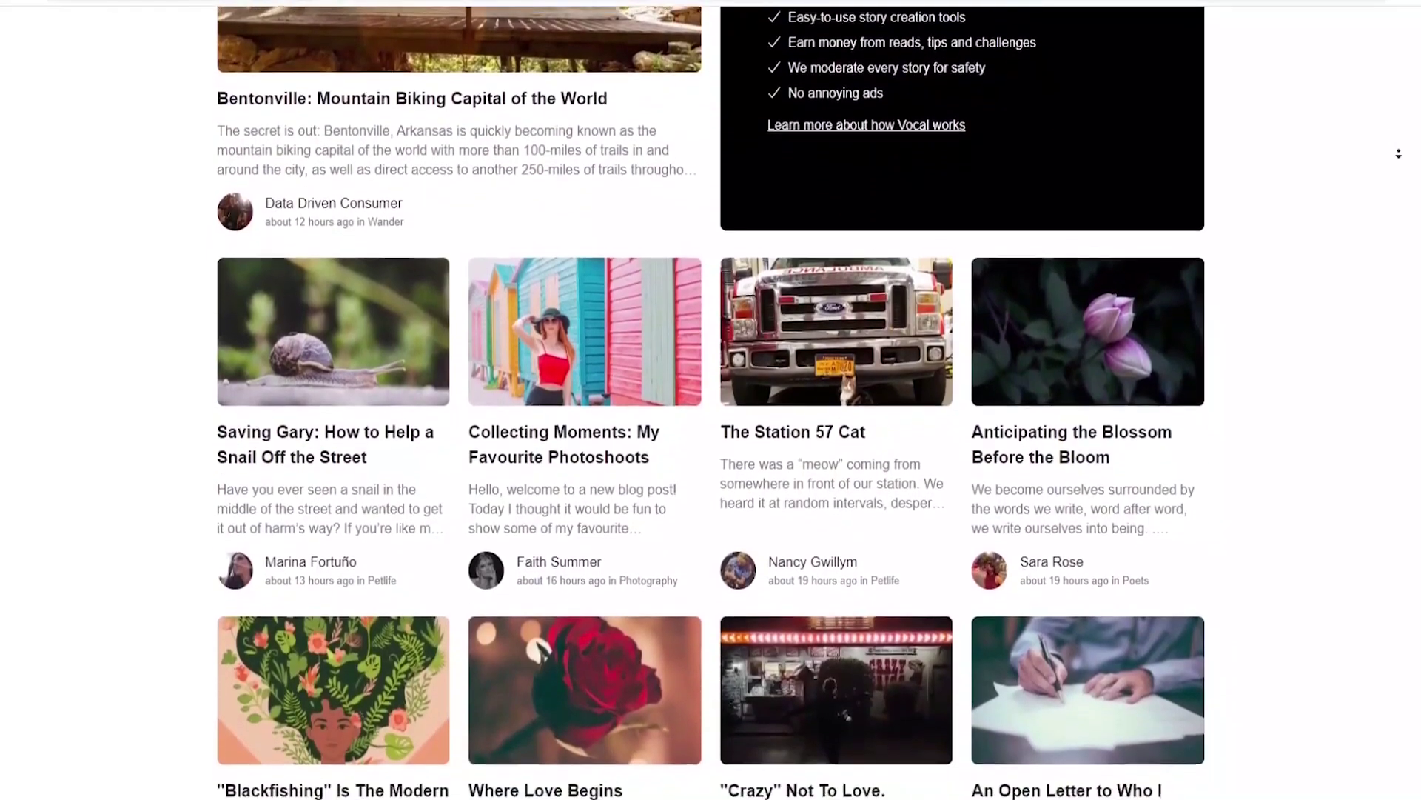
pyautogui.scroll(-3, 1399, 153)
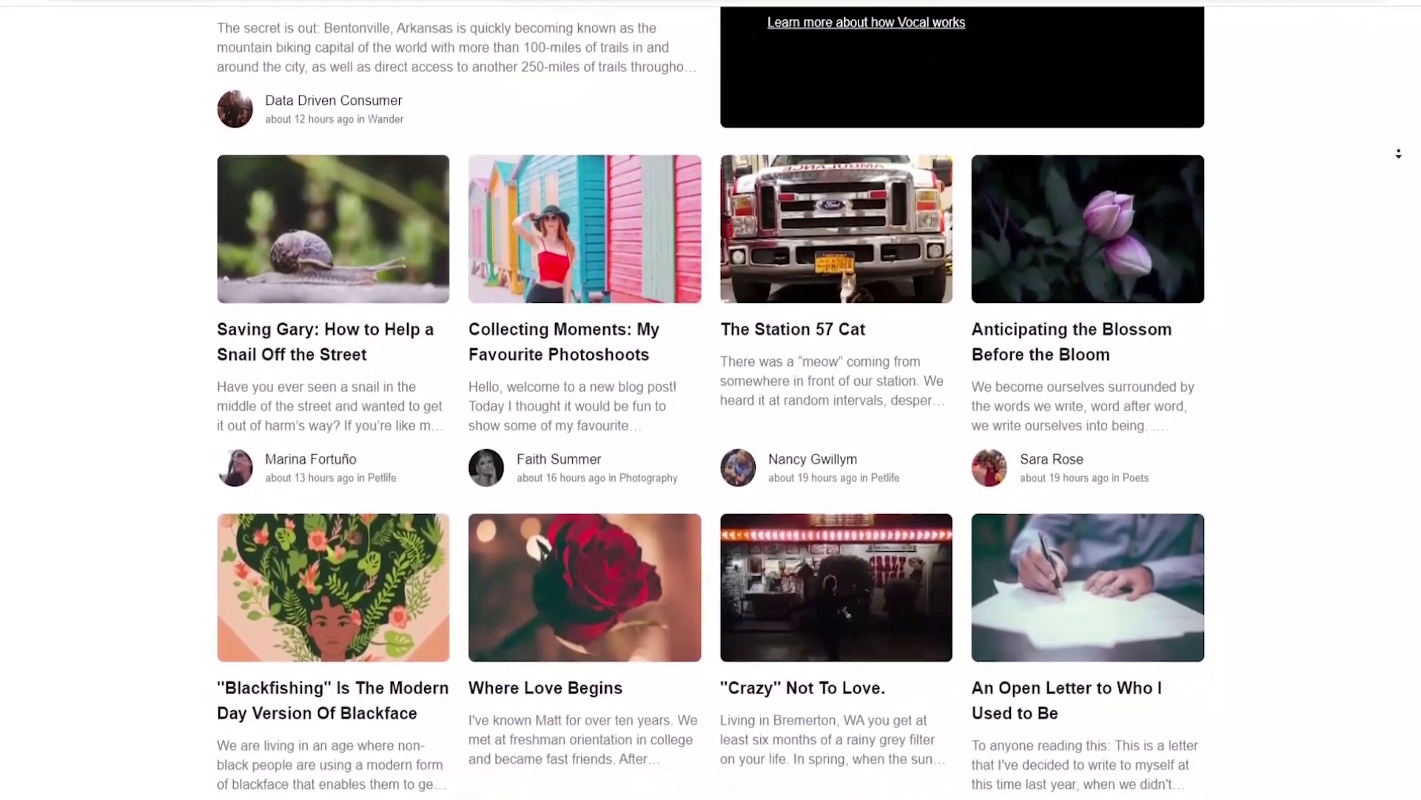
pyautogui.press('Home')
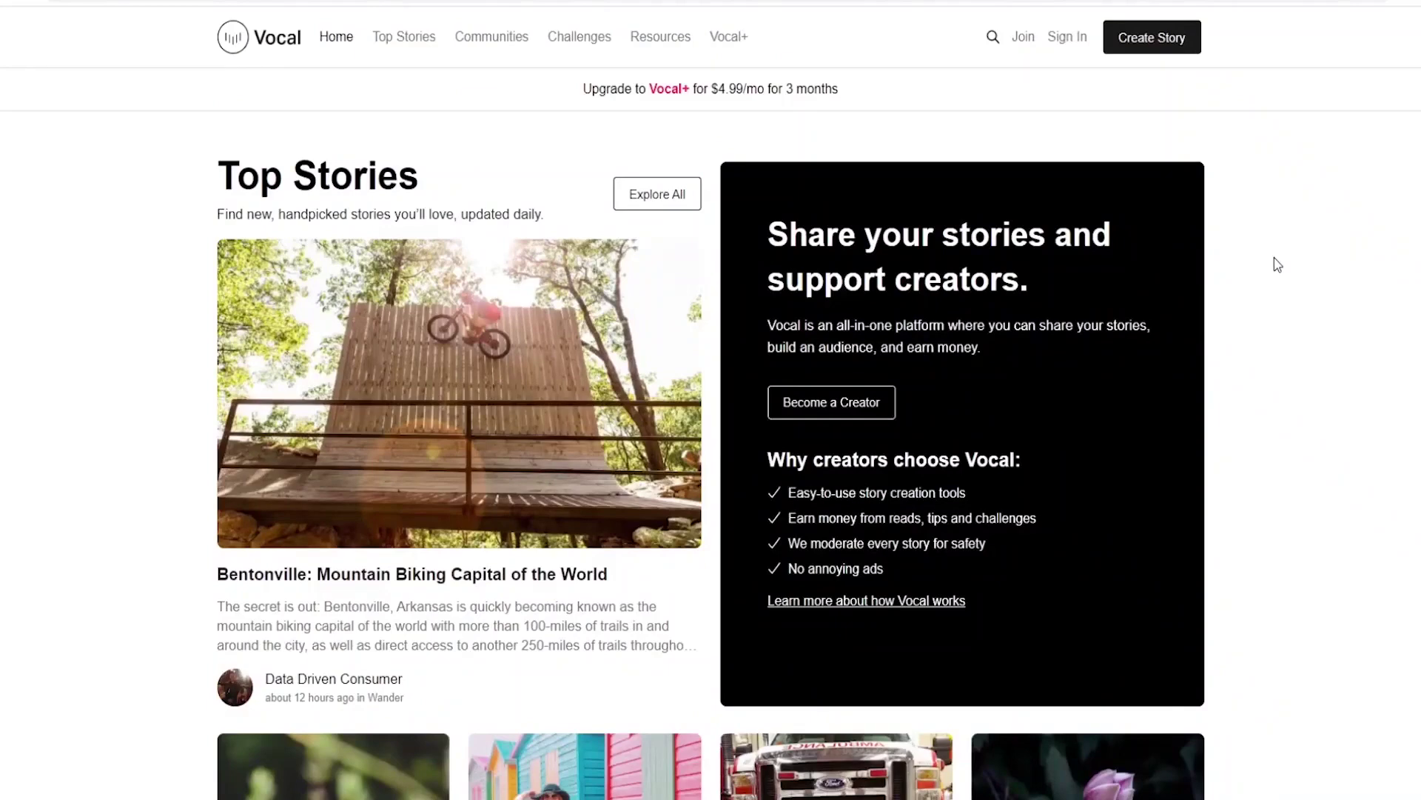
pyautogui.middleClick(1275, 259)
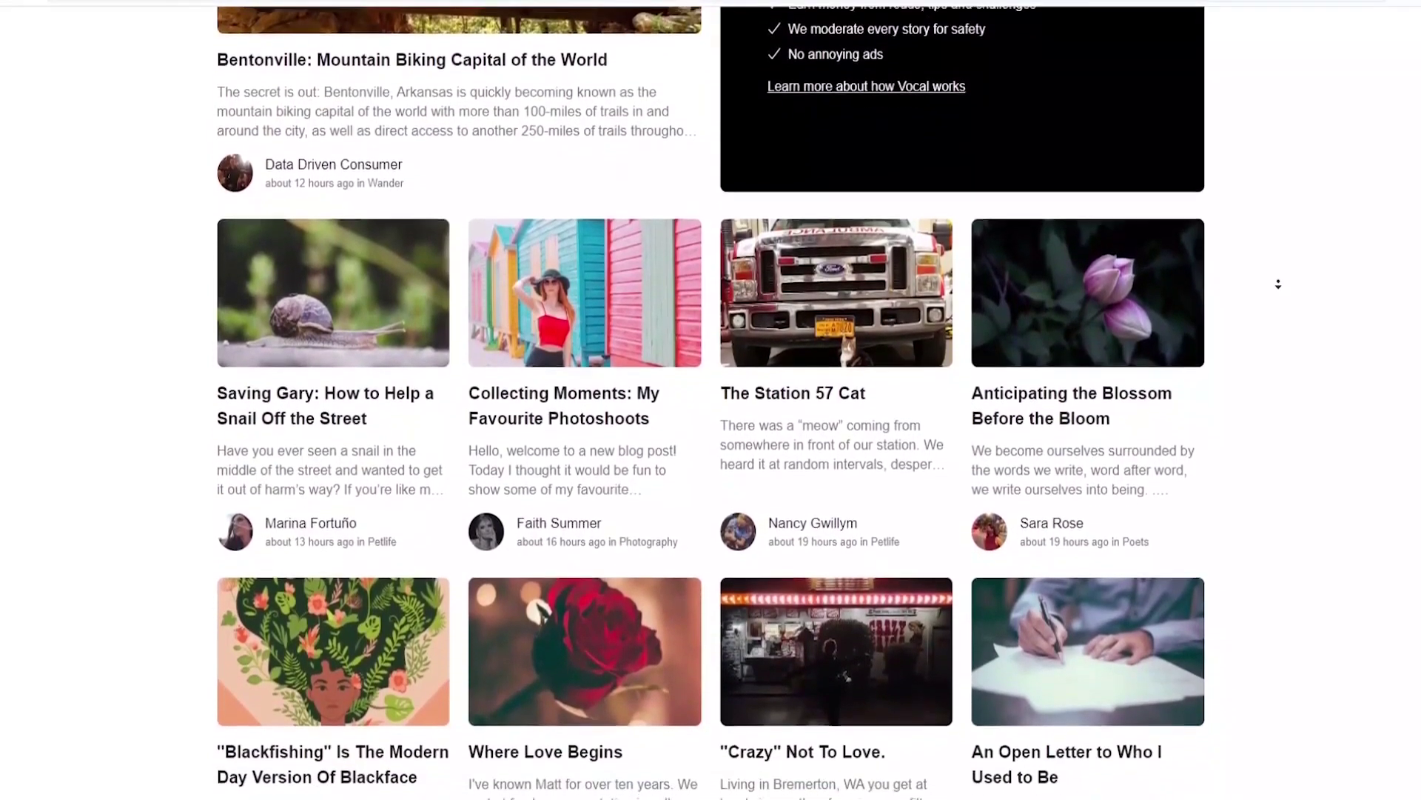
pyautogui.scroll(7, 1275, 214)
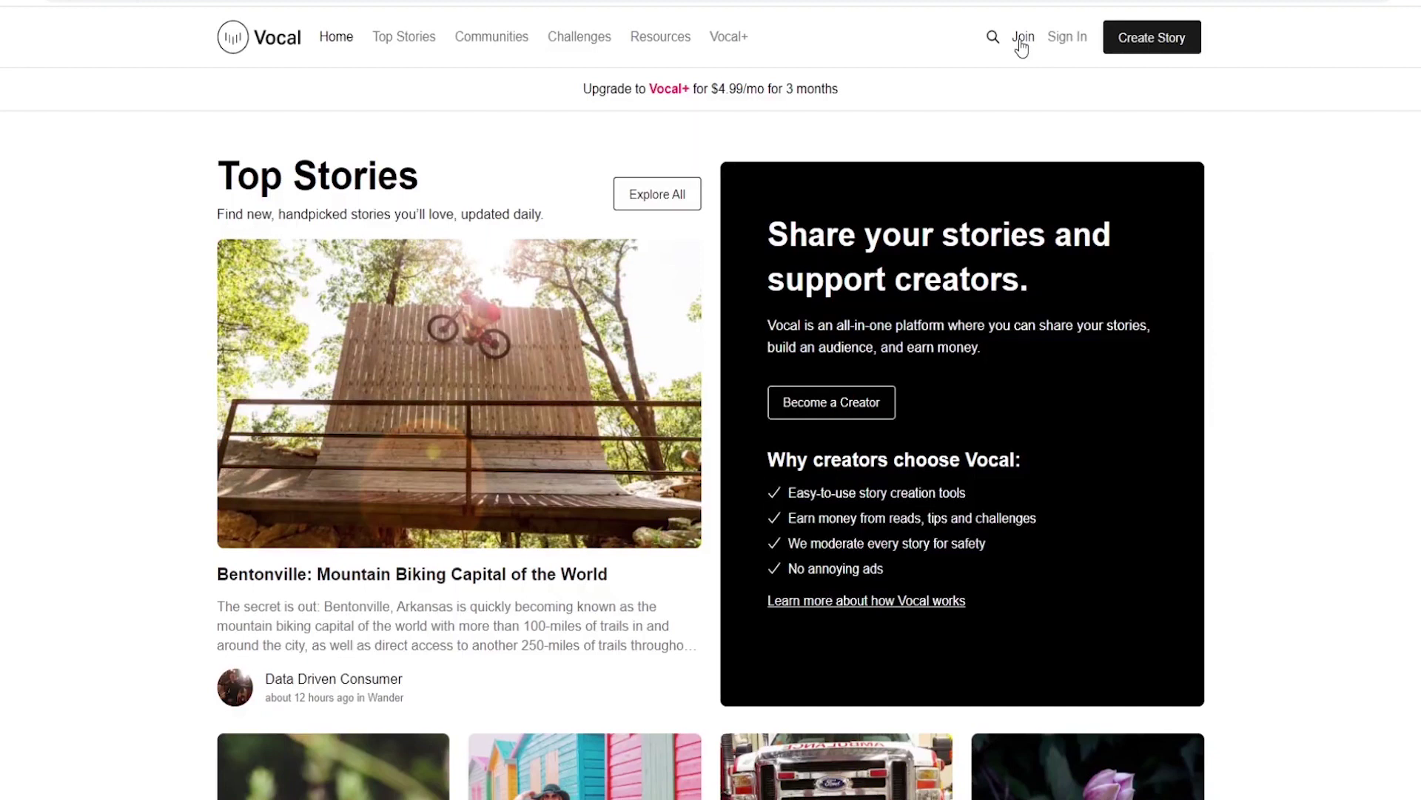
# Step: Create a Vocal account with Google sign-in and bring up the site search communities list
pyautogui.click(1021, 43)
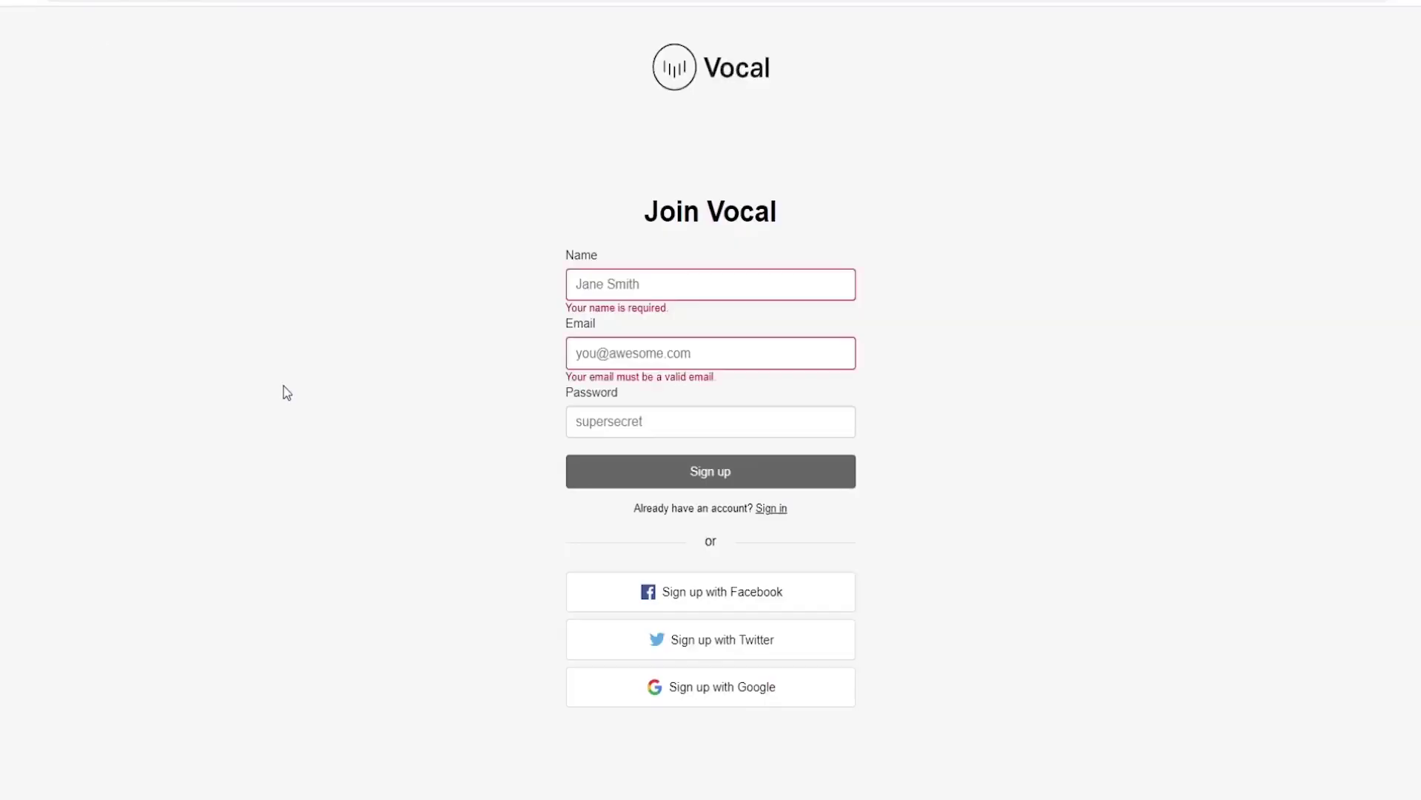
pyautogui.click(679, 688)
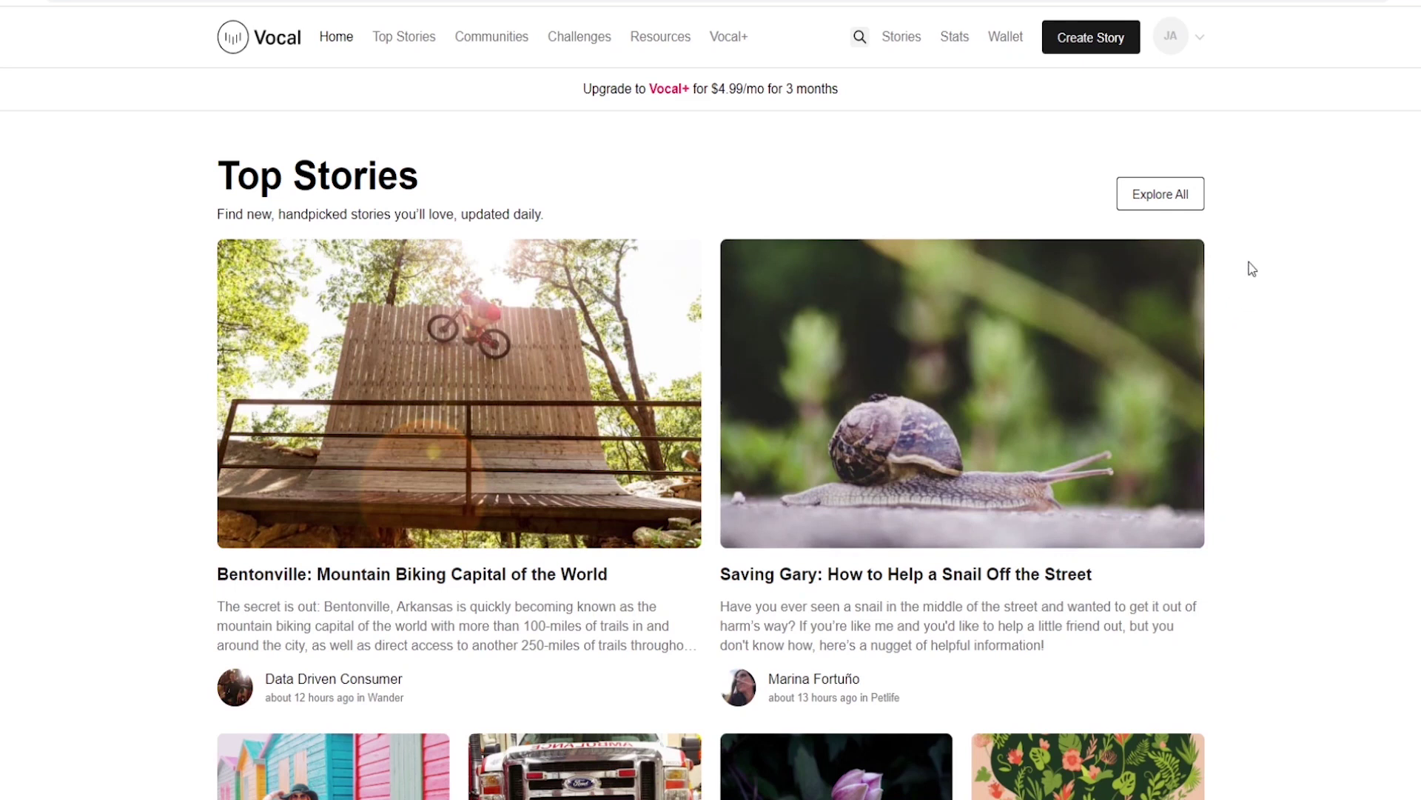
pyautogui.click(859, 38)
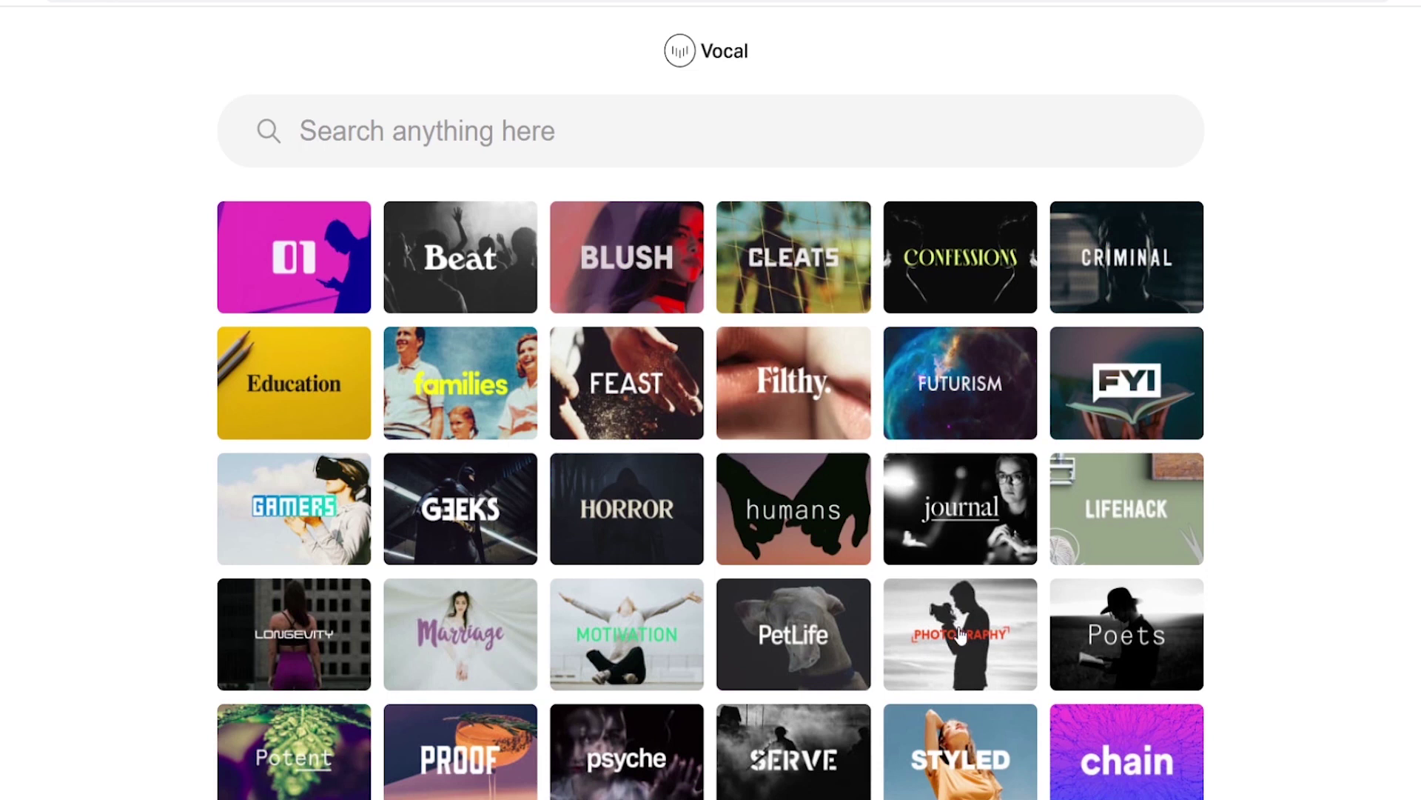
# Step: Open the Photography community and the 'You Are Your Values and Beliefs' story
pyautogui.click(978, 603)
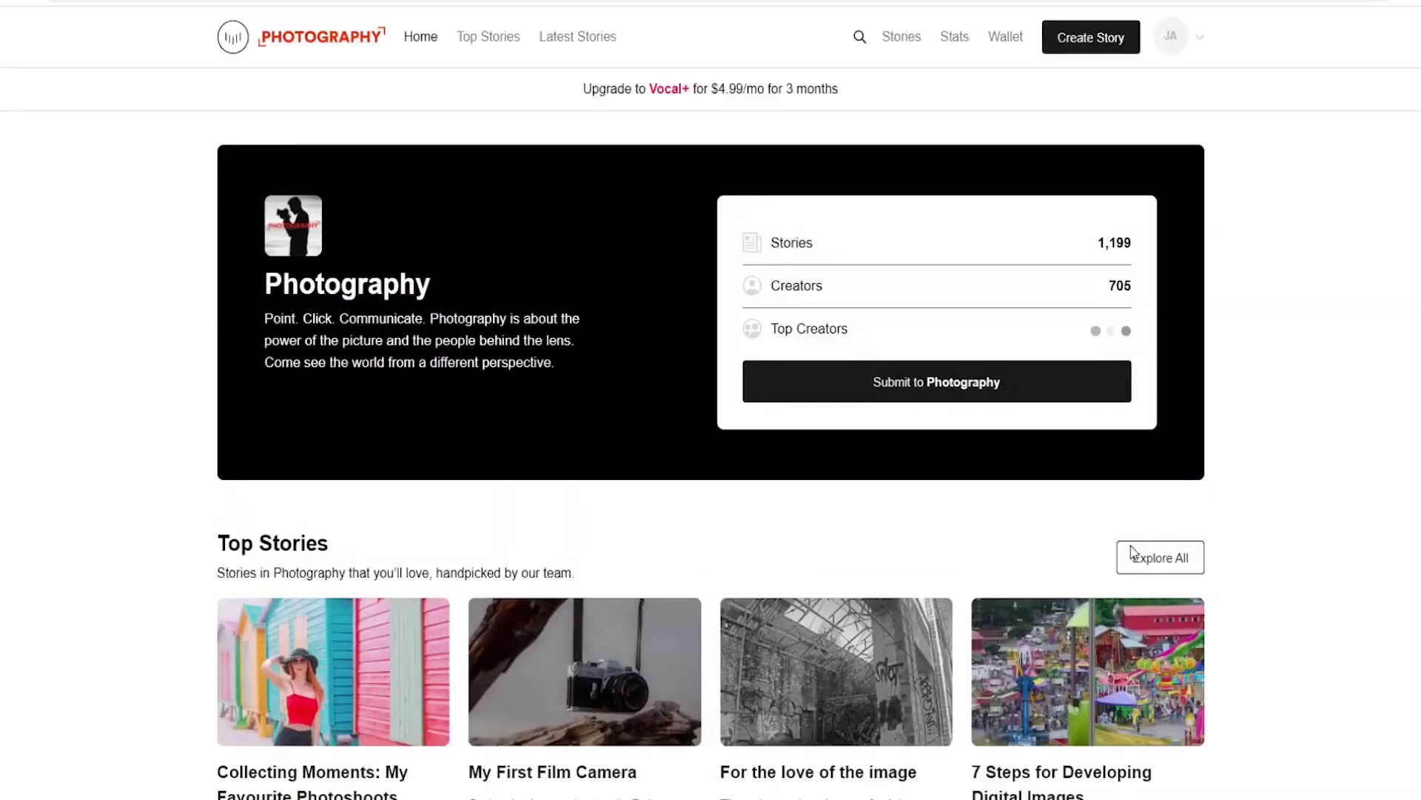
pyautogui.middleClick(1381, 376)
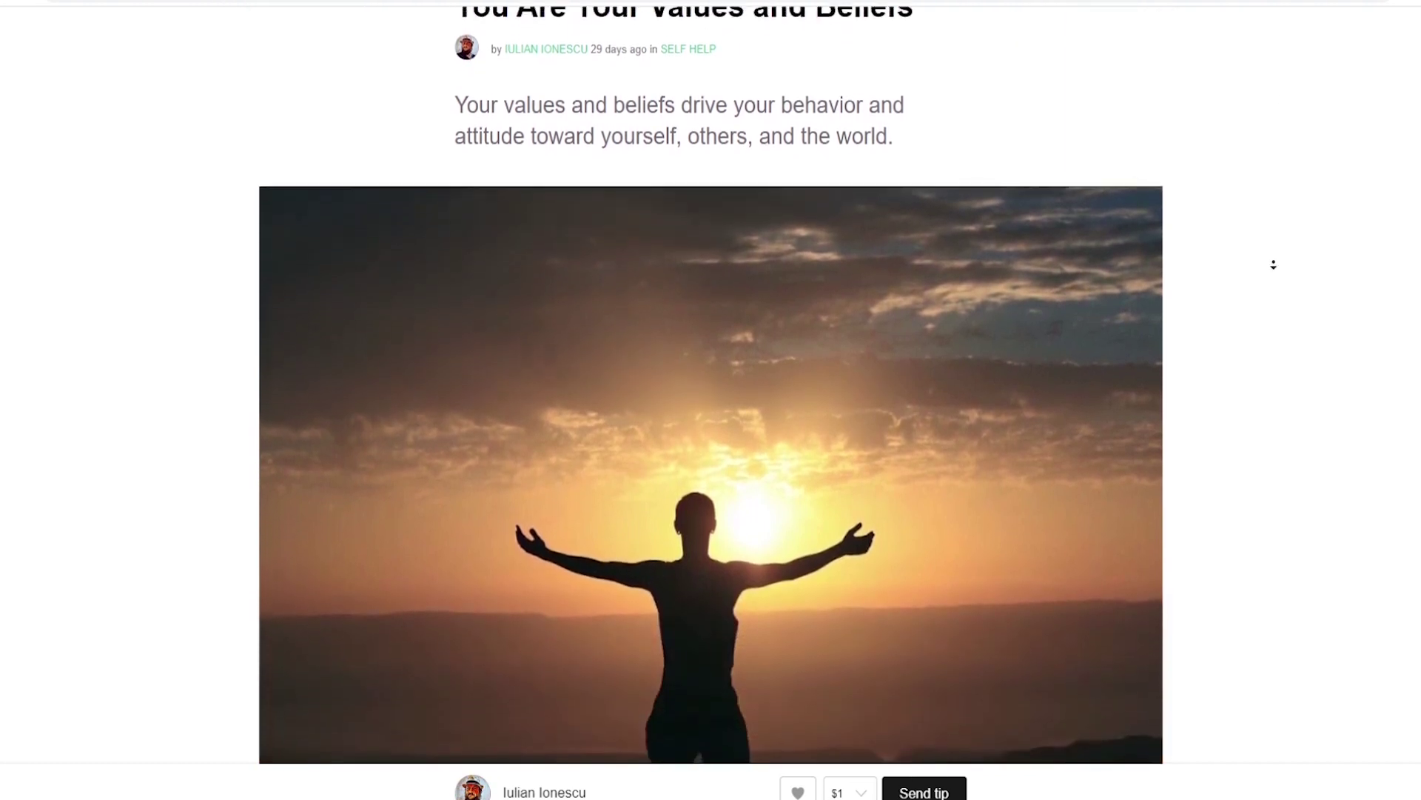
pyautogui.scroll(-6, 1273, 264)
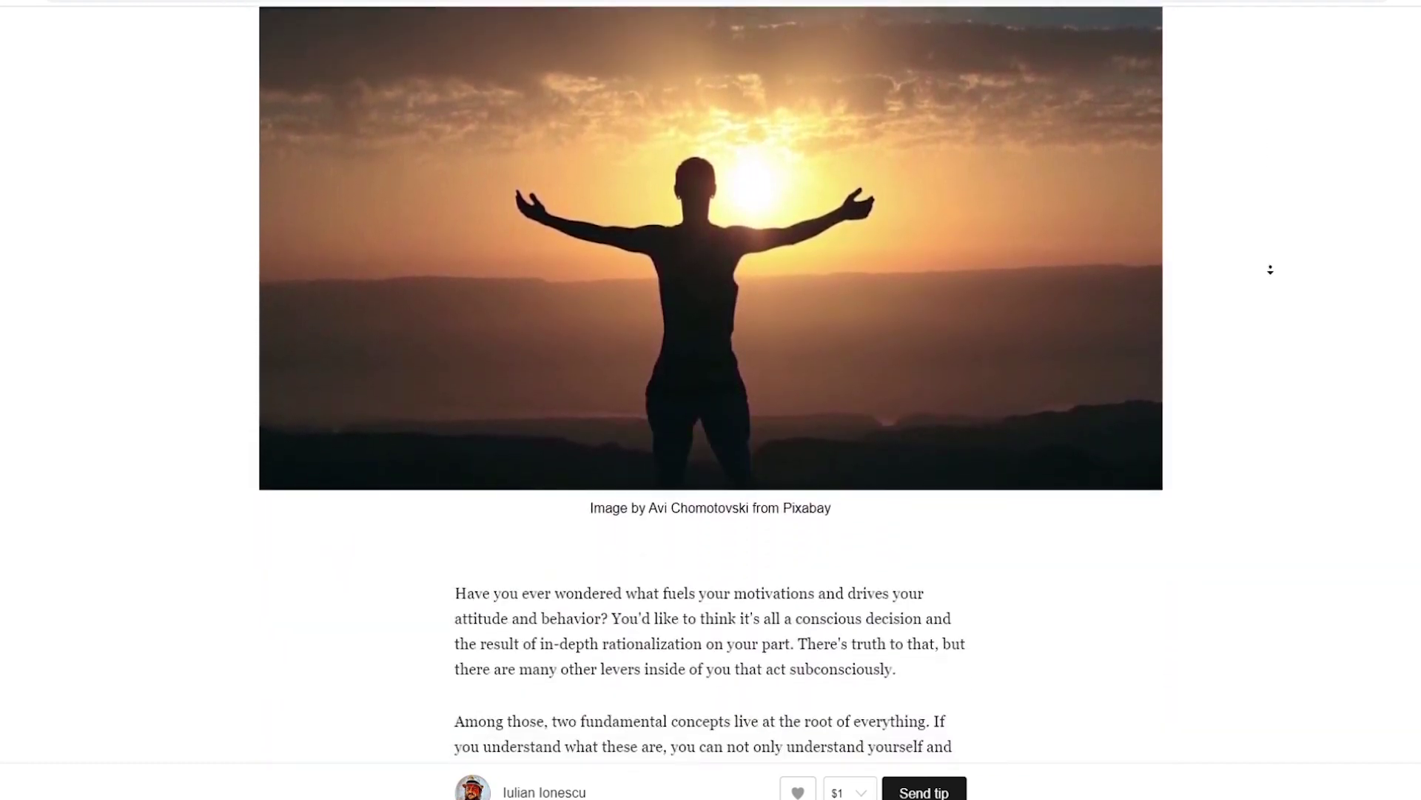
pyautogui.scroll(-14, 1270, 270)
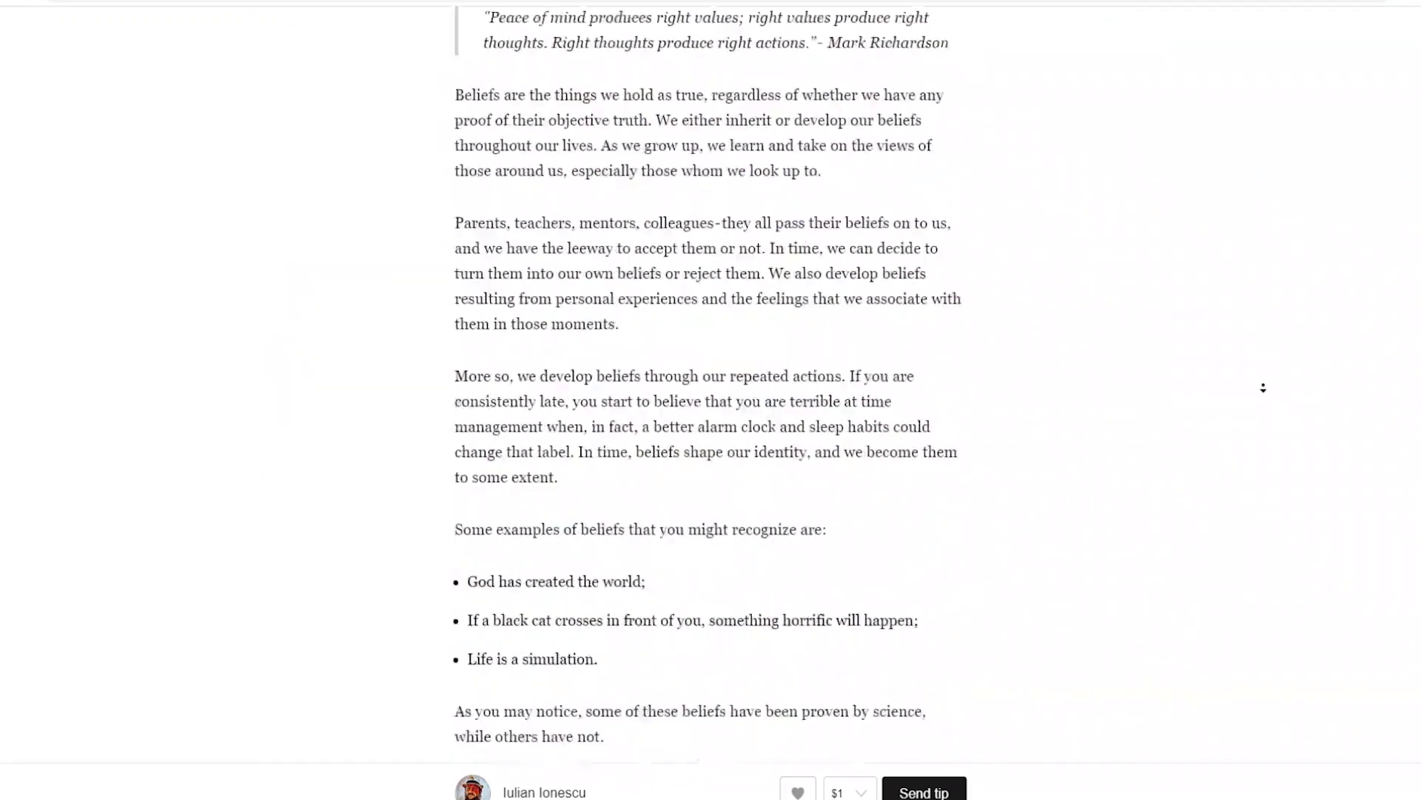
pyautogui.scroll(-20, 1263, 387)
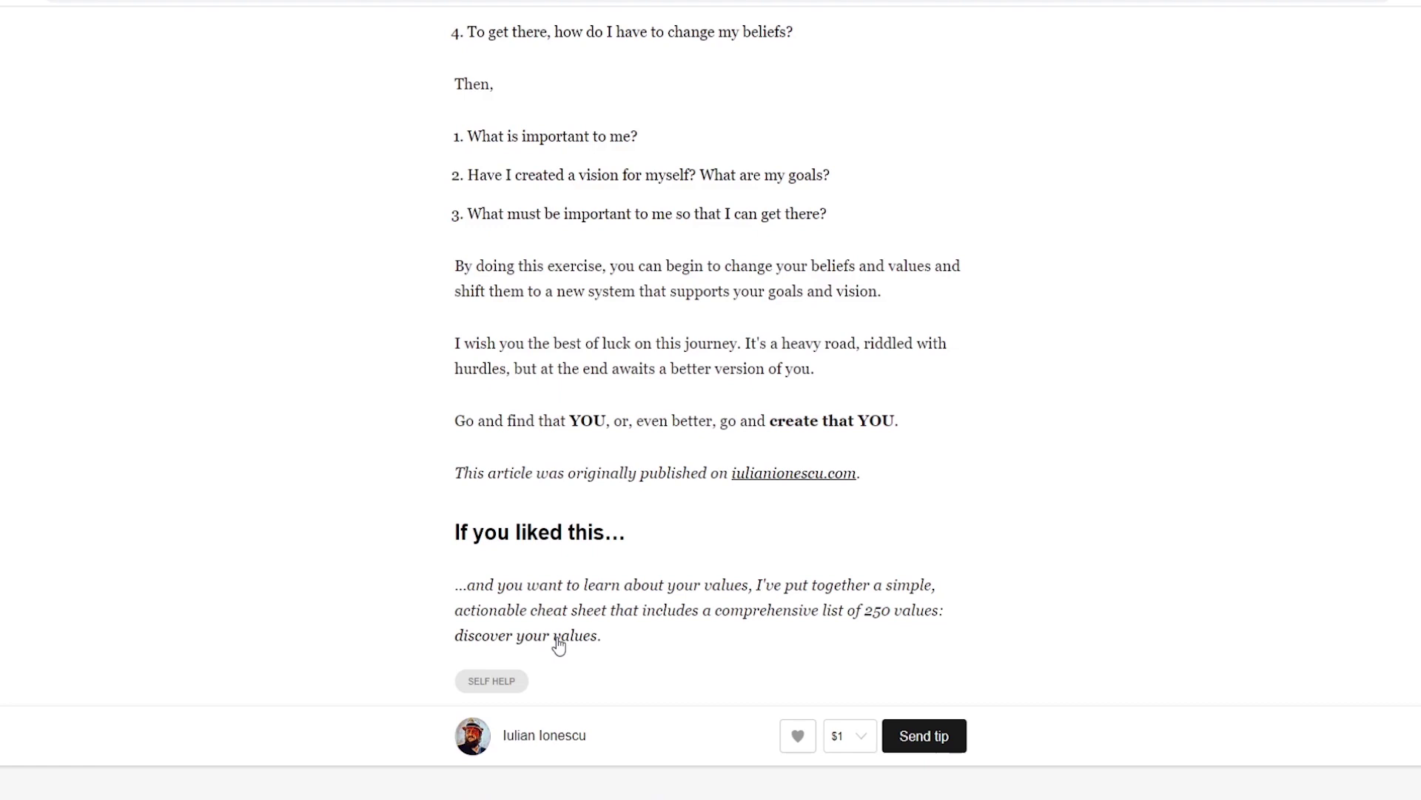
pyautogui.click(559, 641)
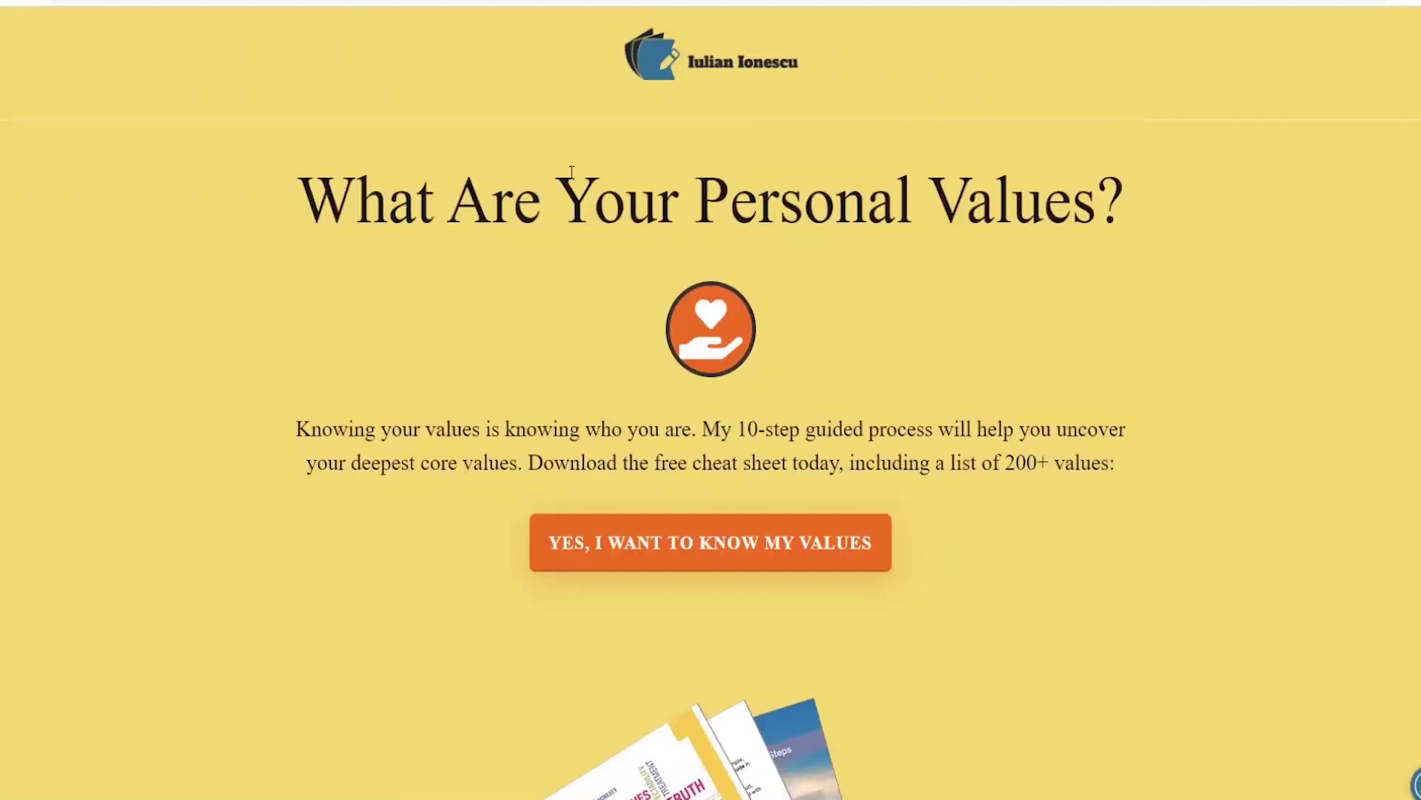
# Step: Return to the article and check its 'originally published on' line
pyautogui.hotkey('alt', 'Left')
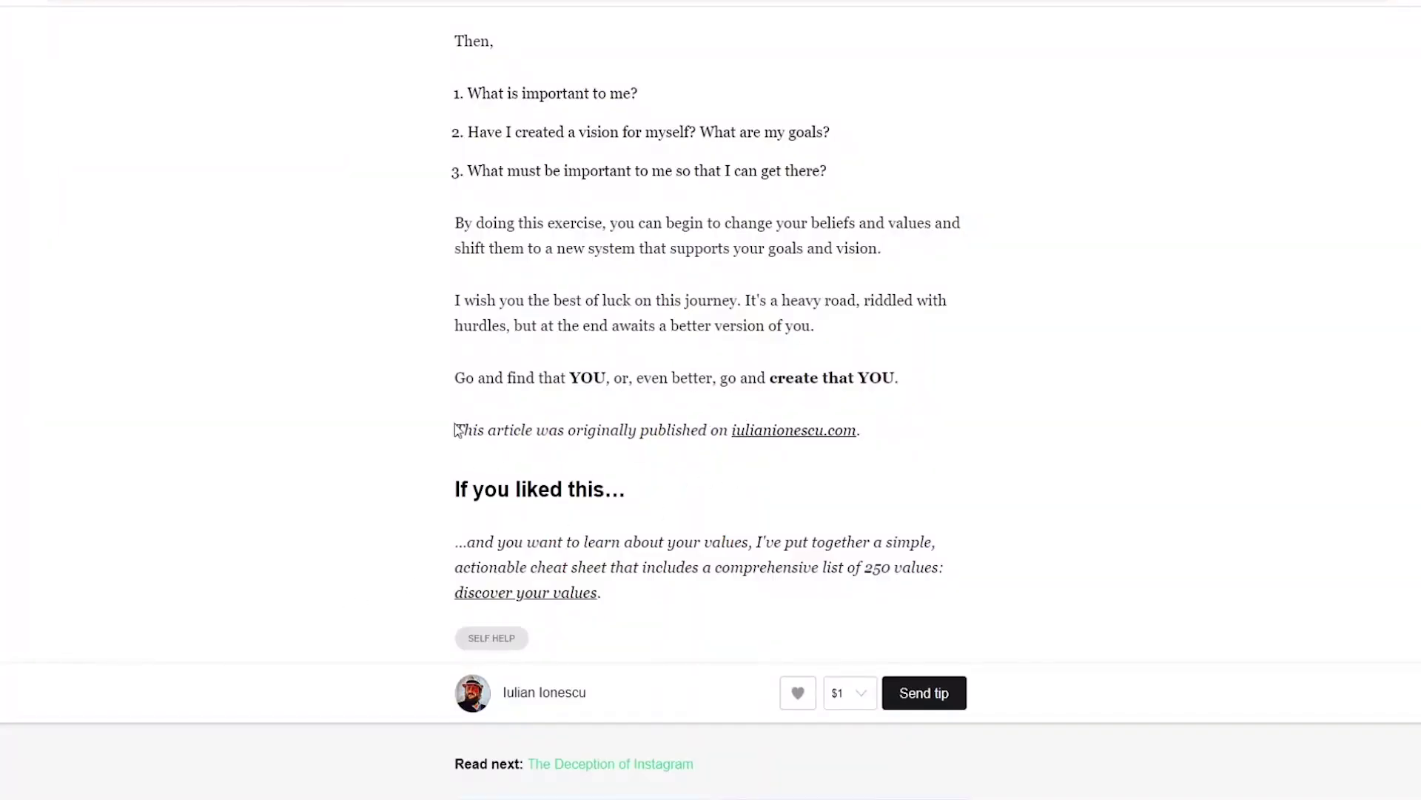
pyautogui.moveTo(455, 433); pyautogui.dragTo(882, 431)
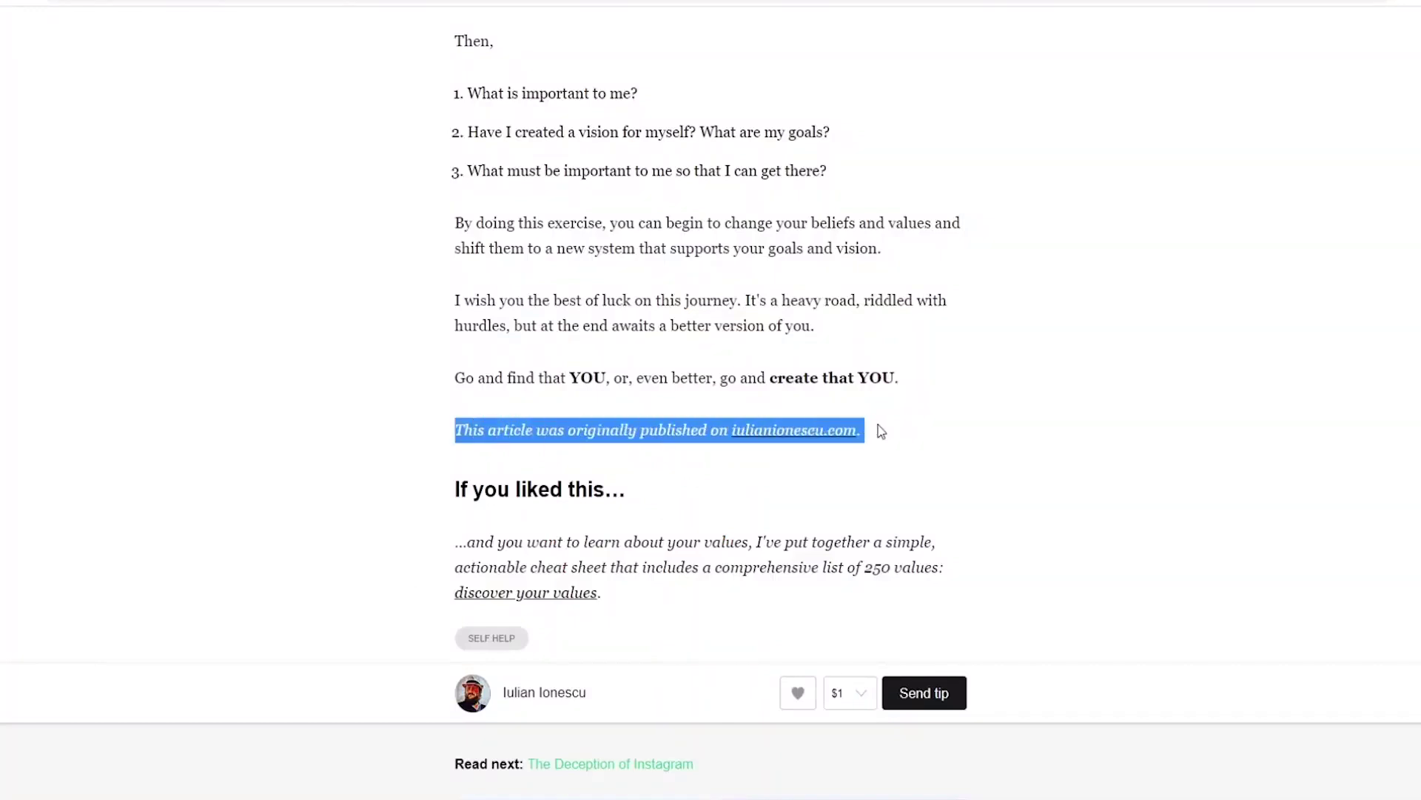
pyautogui.click(597, 434)
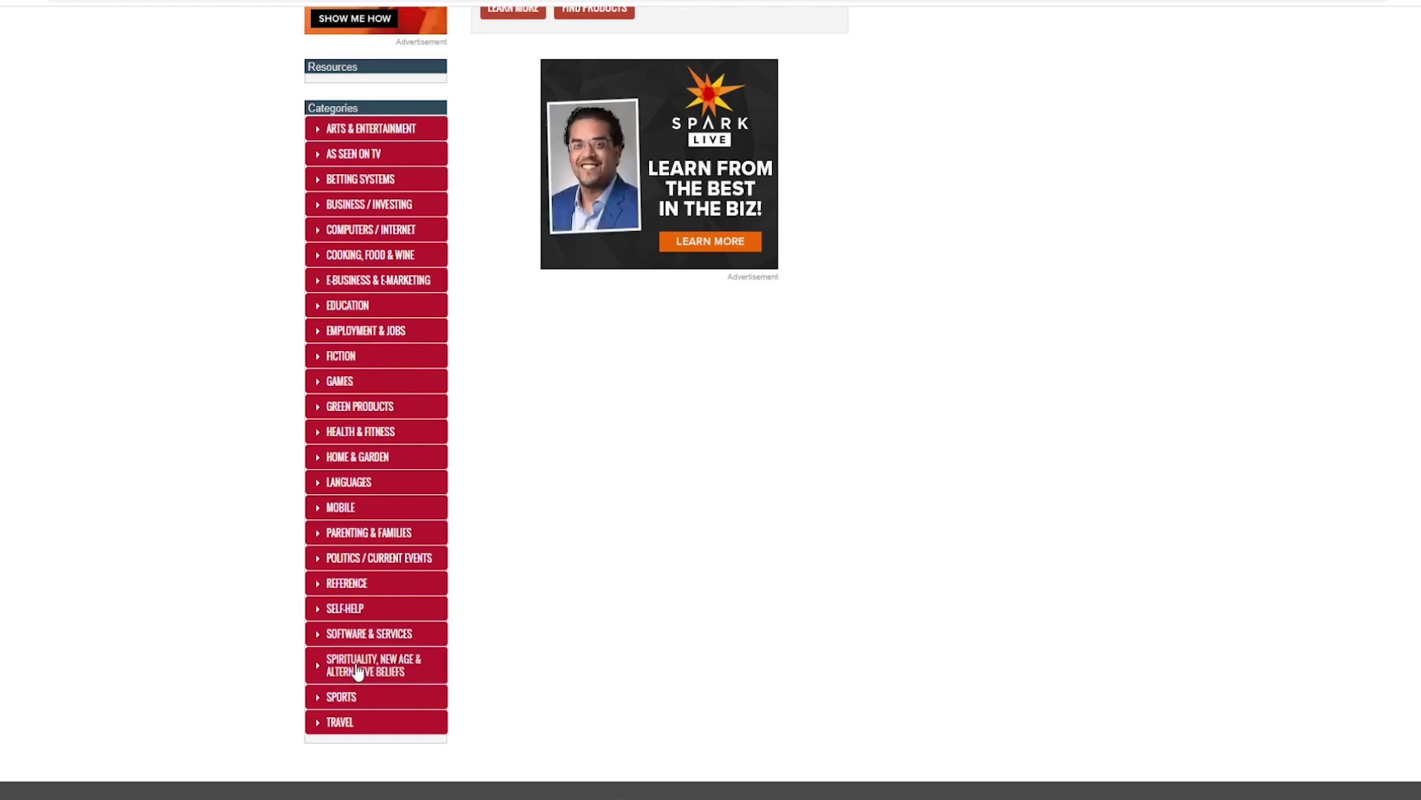
# Step: Open the Spirituality, New Age & Alternative Beliefs category and browse its products
pyautogui.click(357, 670)
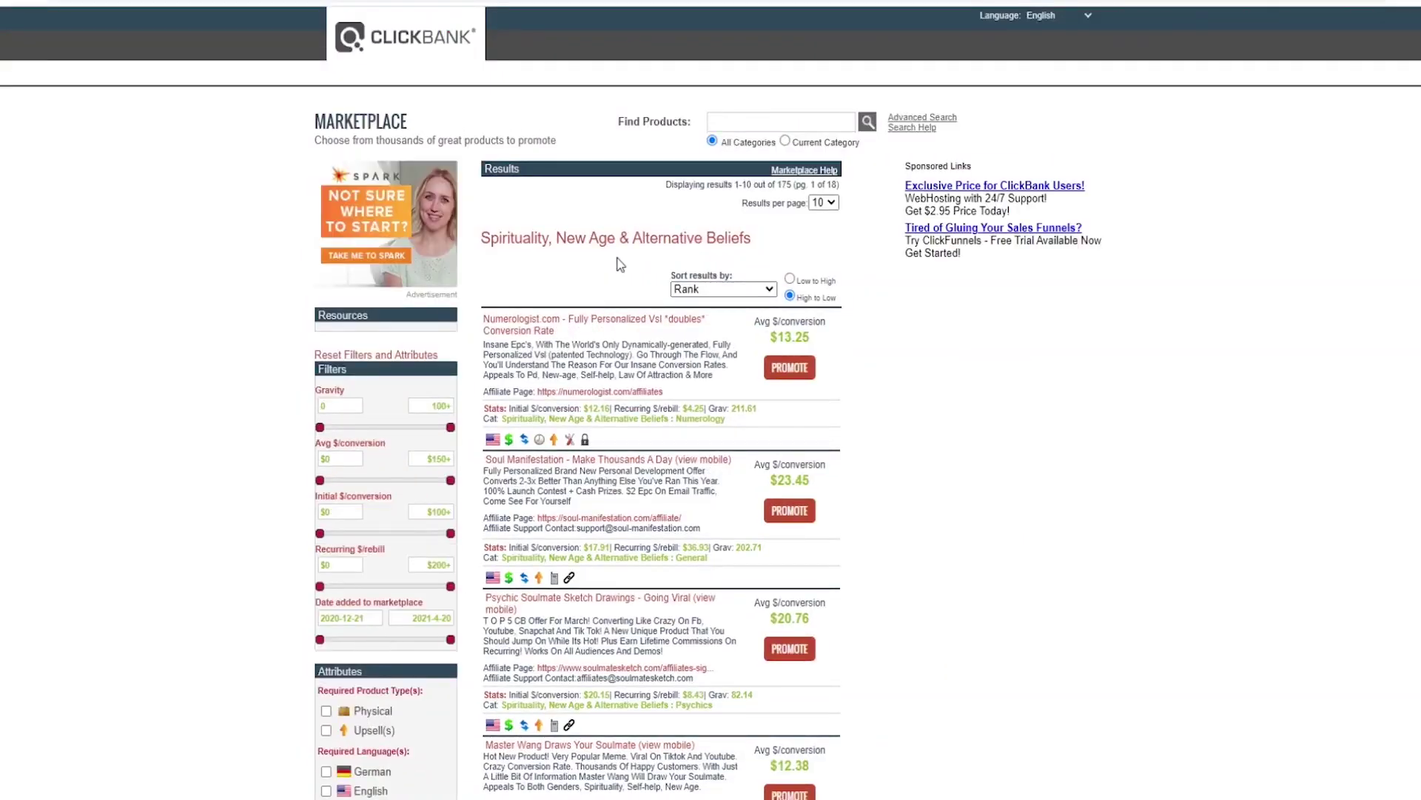
pyautogui.scroll(-8, 652, 338)
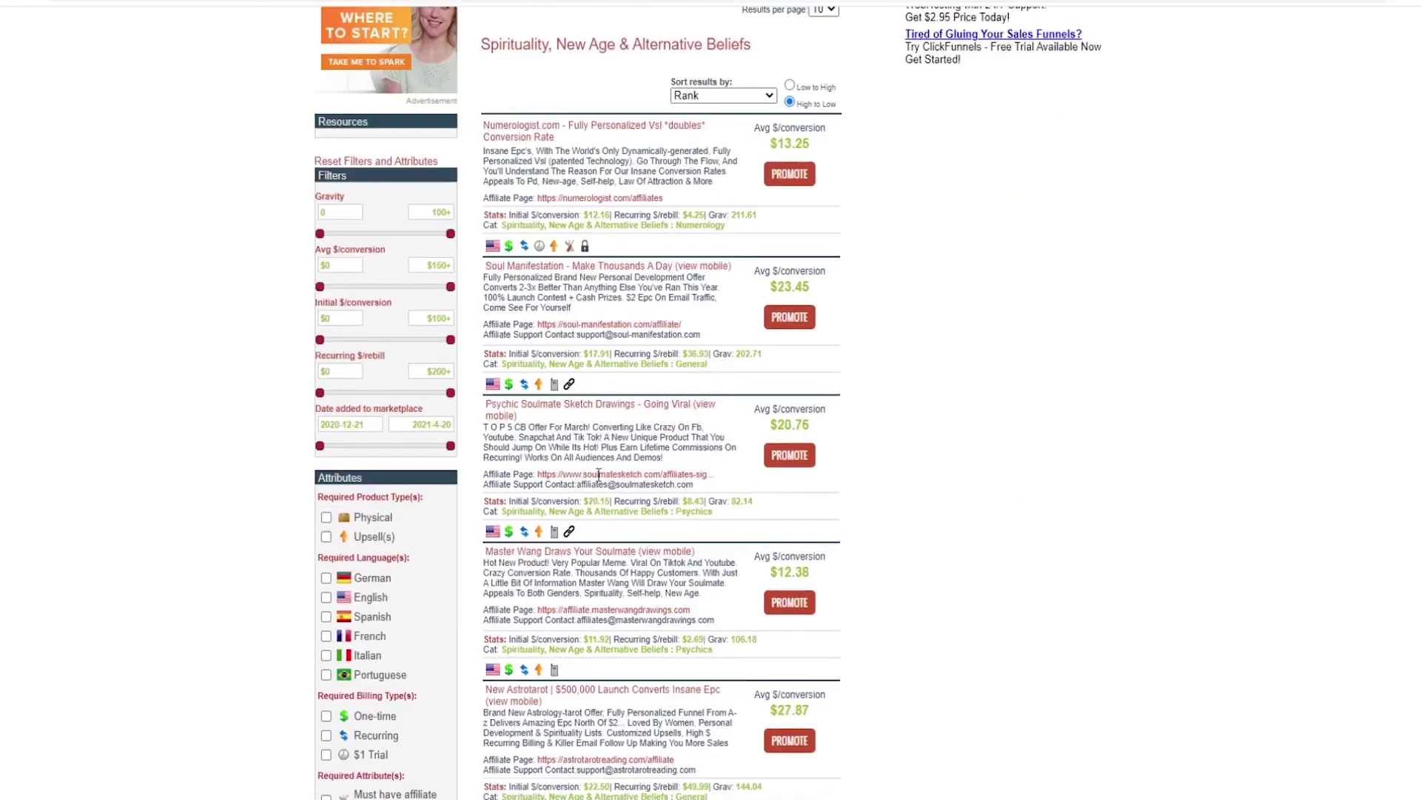
pyautogui.scroll(5, 599, 474)
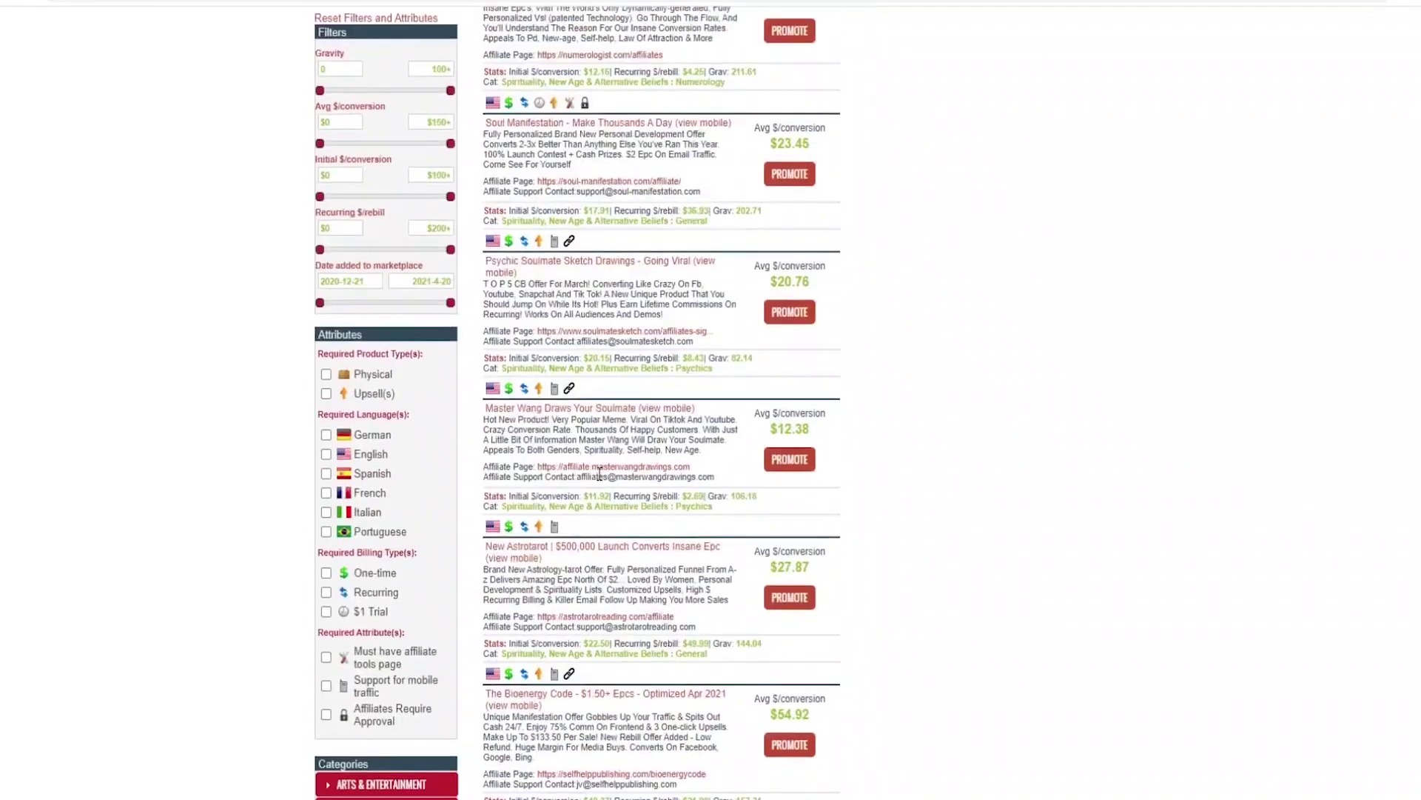
pyautogui.scroll(-5, 810, 463)
pyautogui.scroll(8, 809, 463)
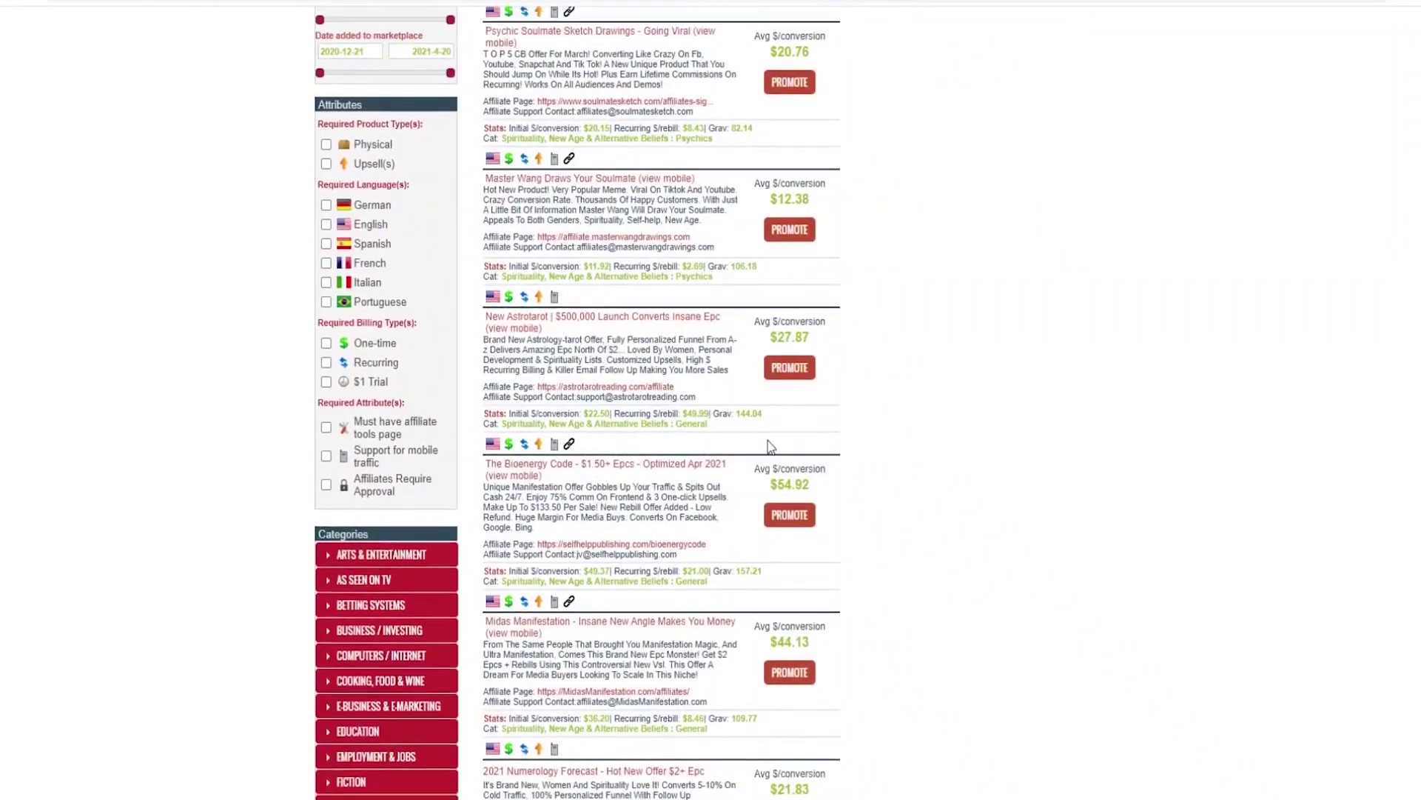
# Step: Sort the results by Gravity, high to low, and start promoting Soul Manifestation
pyautogui.click(722, 289)
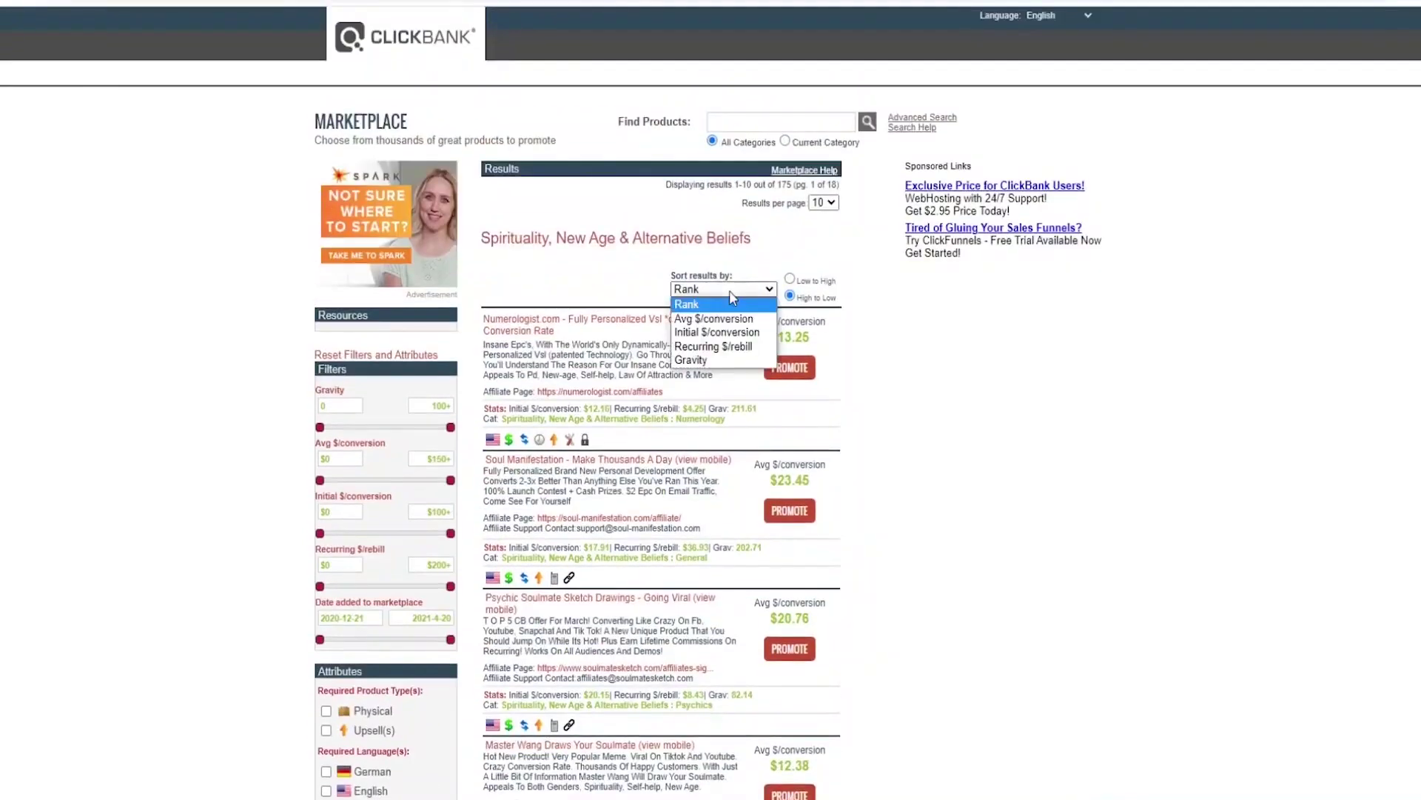
pyautogui.click(710, 361)
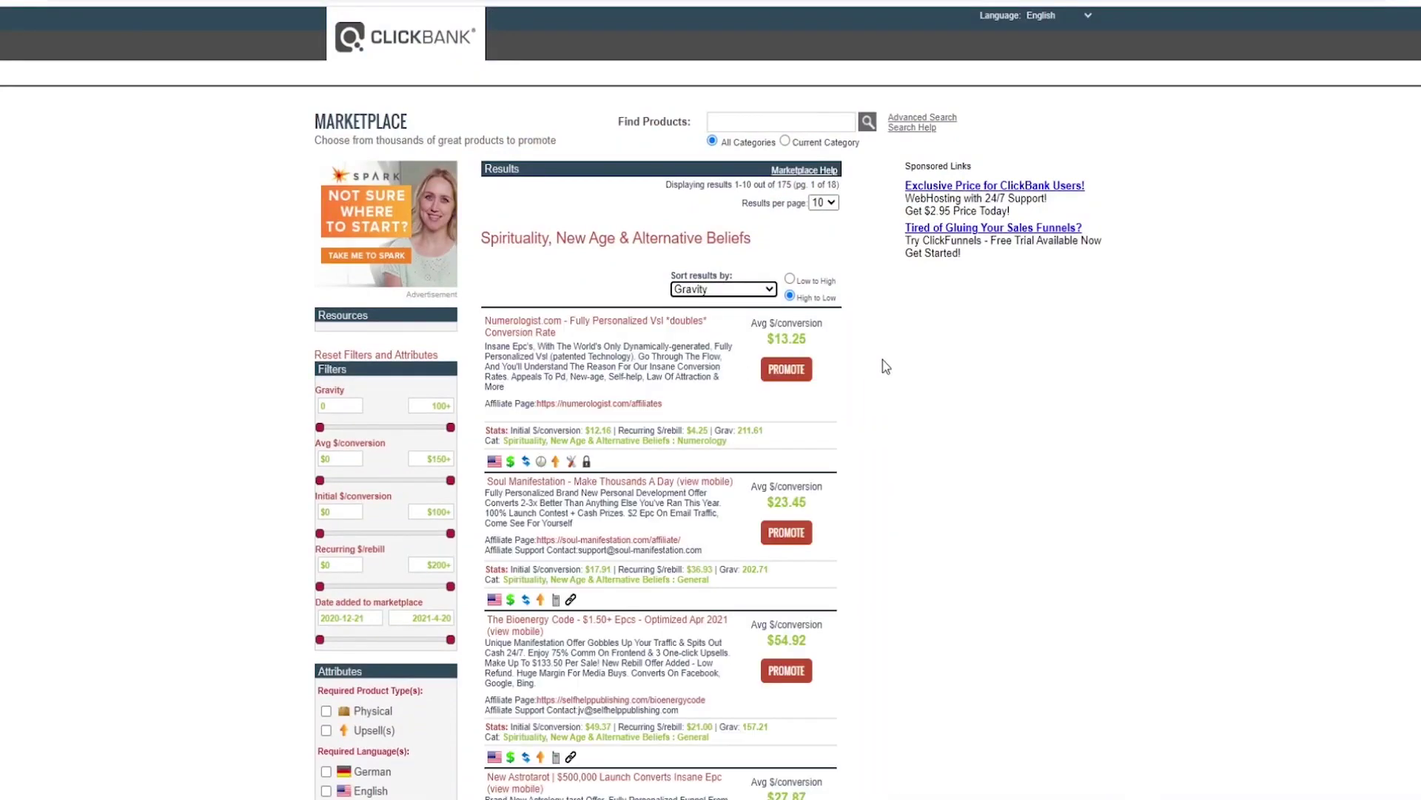
pyautogui.scroll(-1, 822, 444)
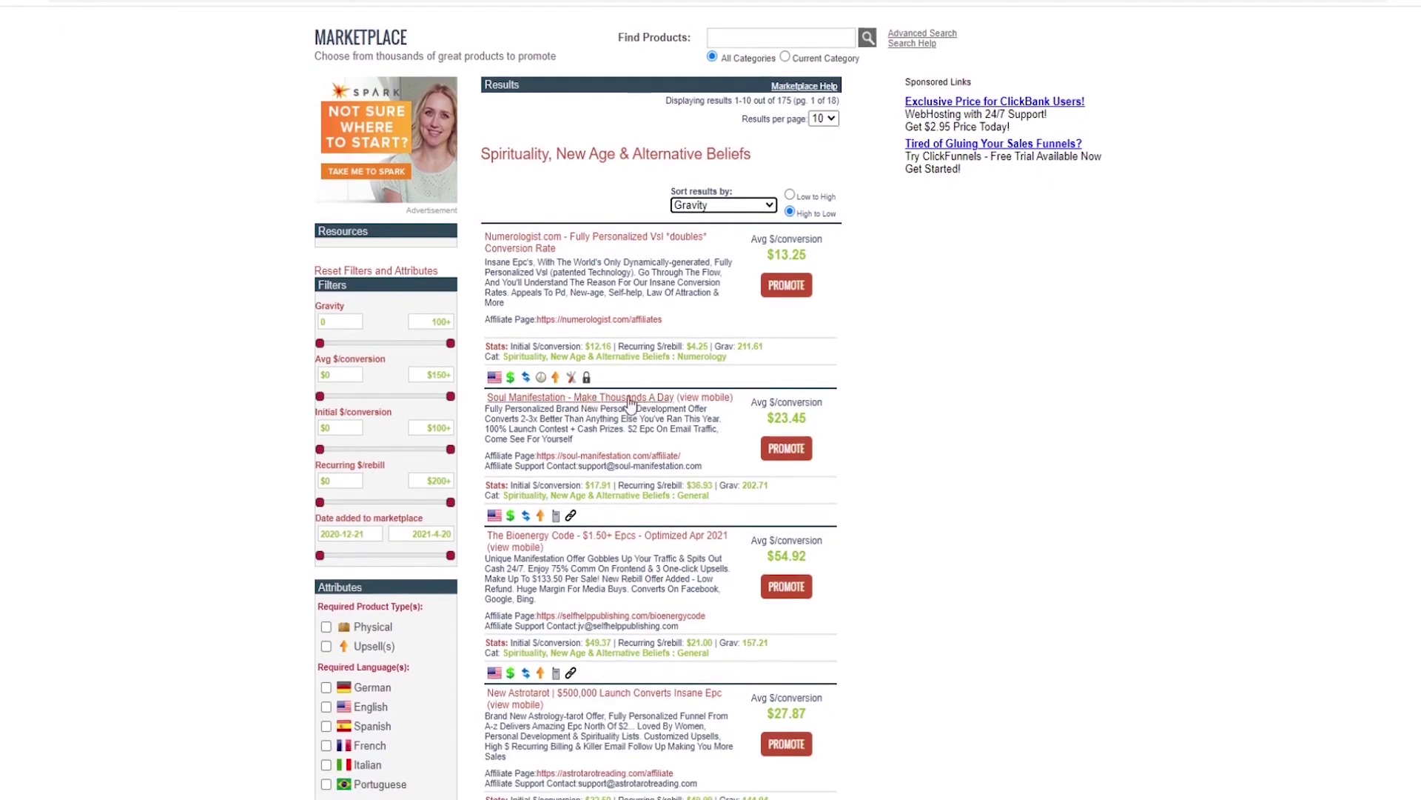
pyautogui.click(784, 447)
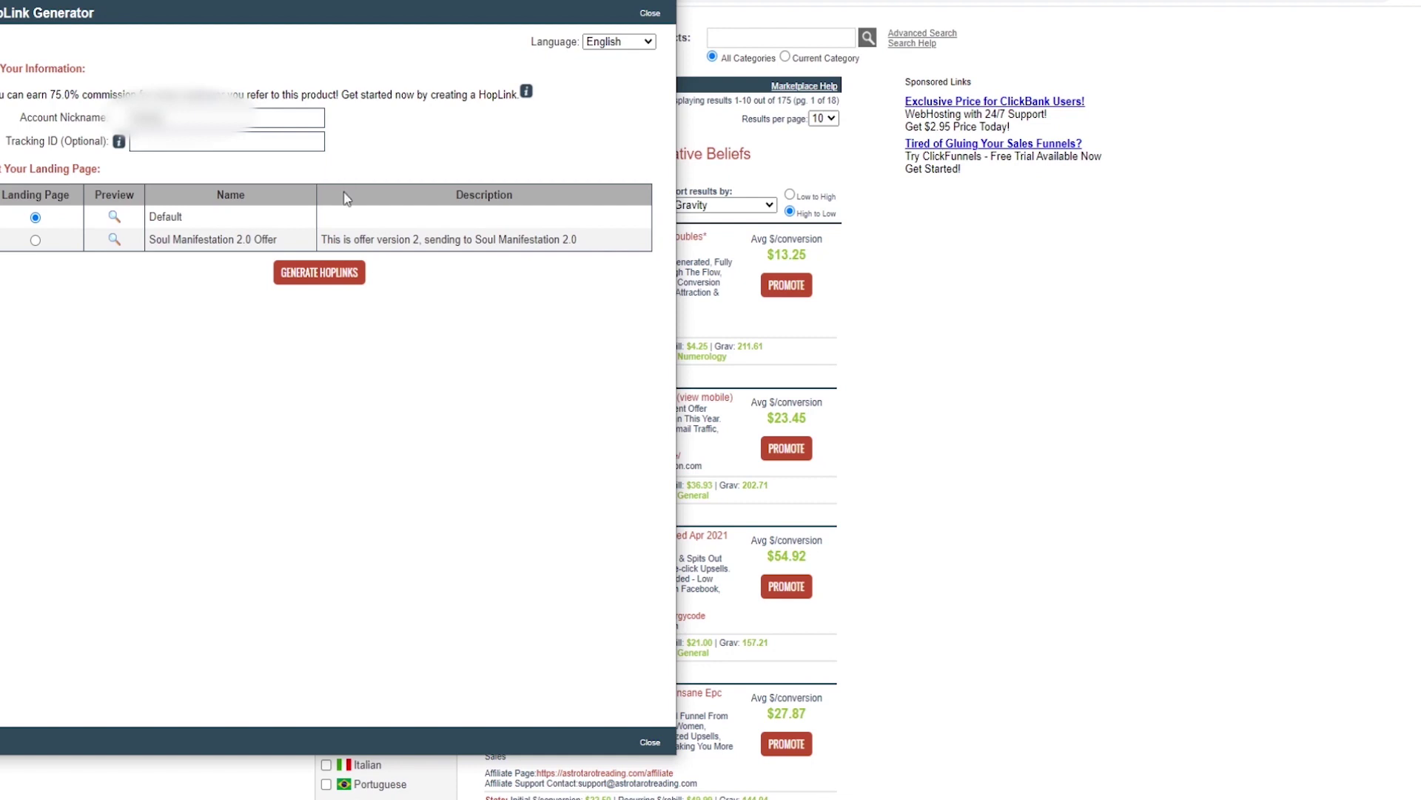
# Step: Generate and copy the Soul Manifestation HopLink, then paste it into the document
pyautogui.click(319, 272)
pyautogui.press('Escape')
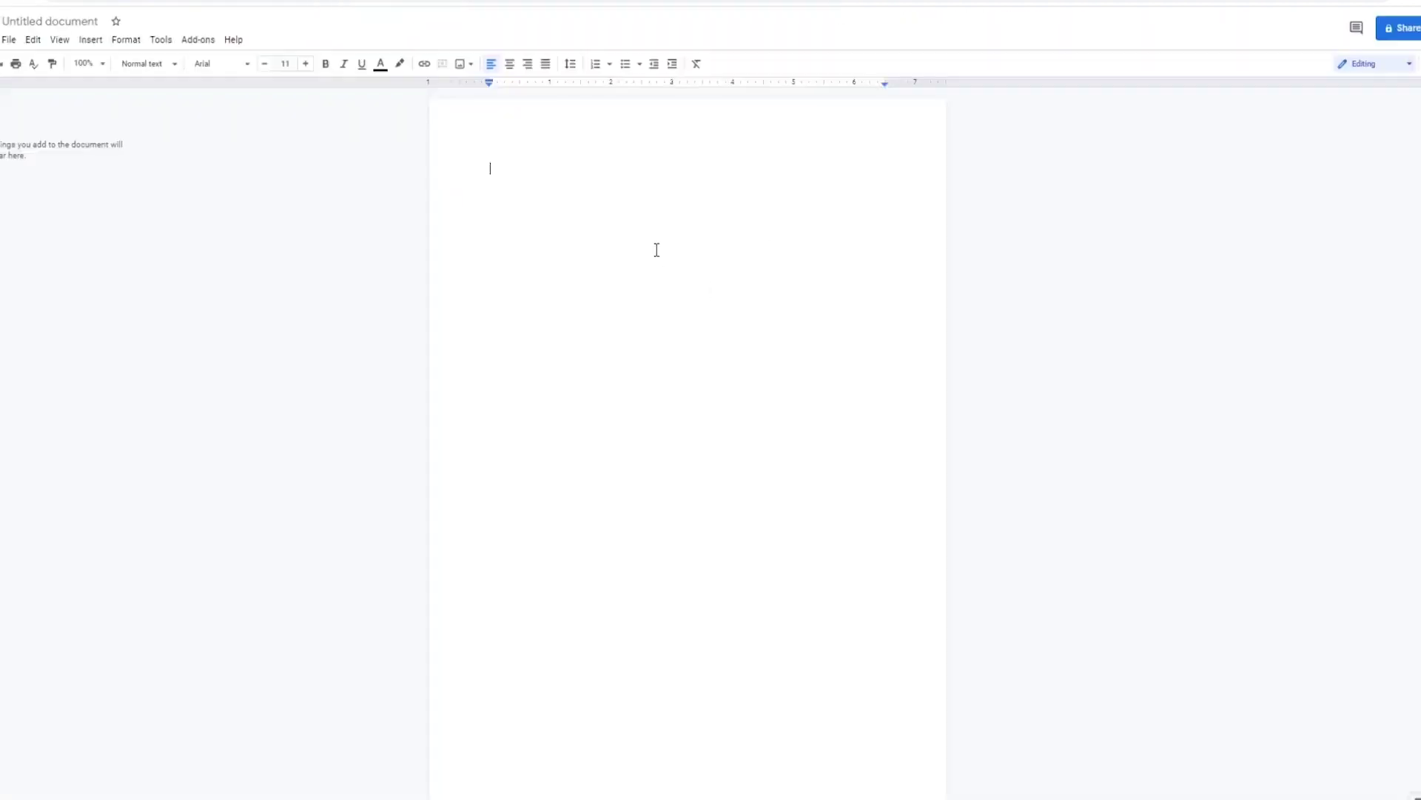
pyautogui.hotkey('ctrl', 'v')
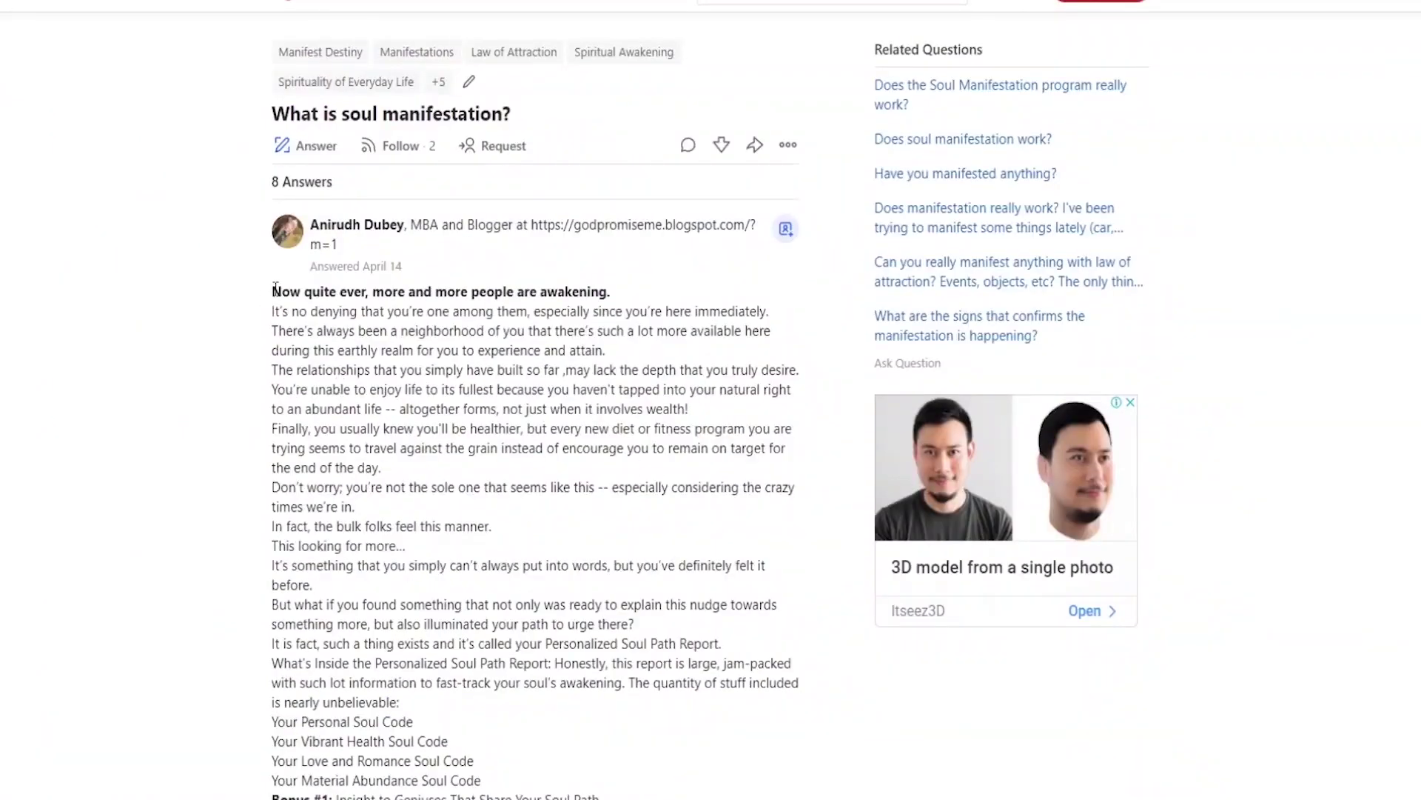
pyautogui.moveTo(319, 311); pyautogui.dragTo(548, 770)
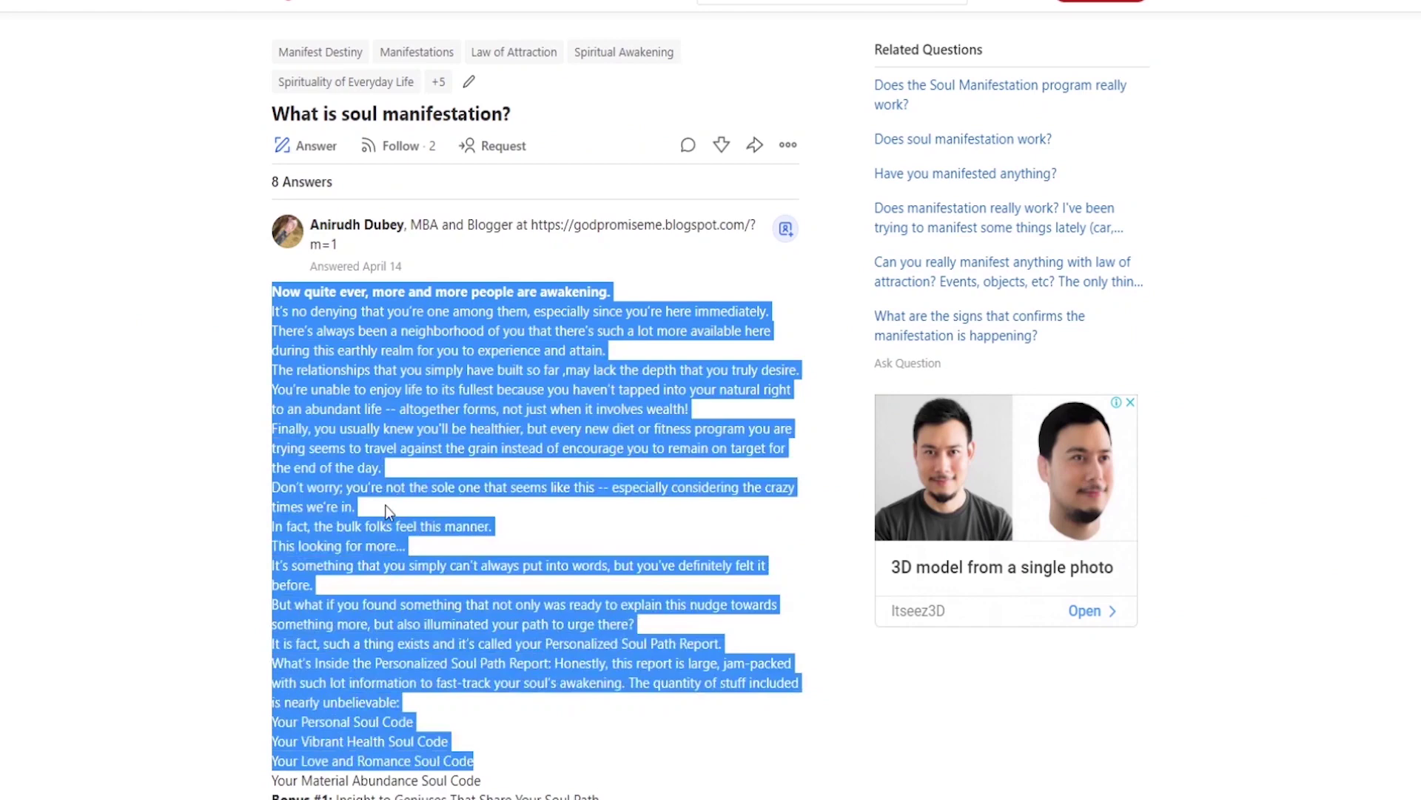
pyautogui.click(358, 472)
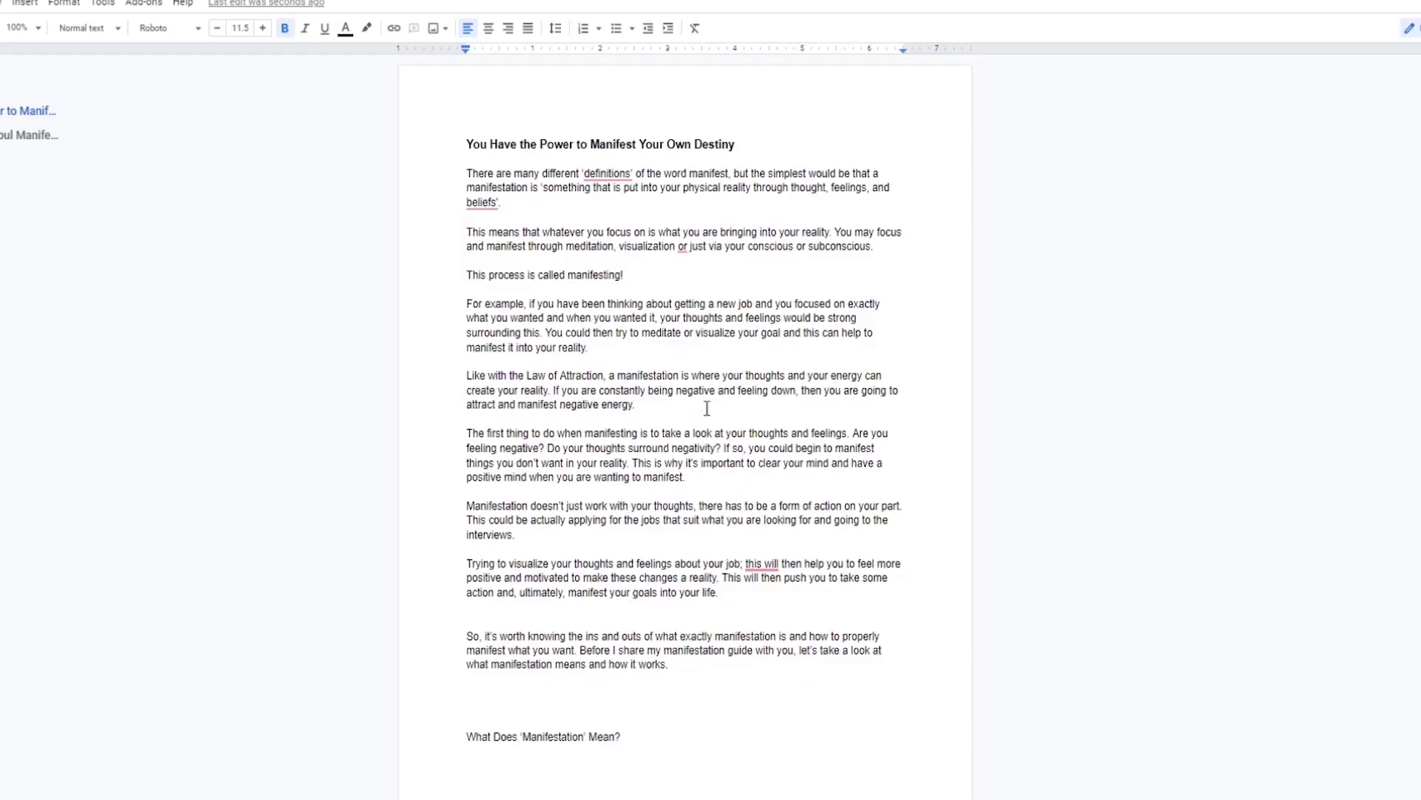
# Step: Review the Google Docs article's heading and its closing source credit and link lines
pyautogui.scroll(-10, 664, 396)
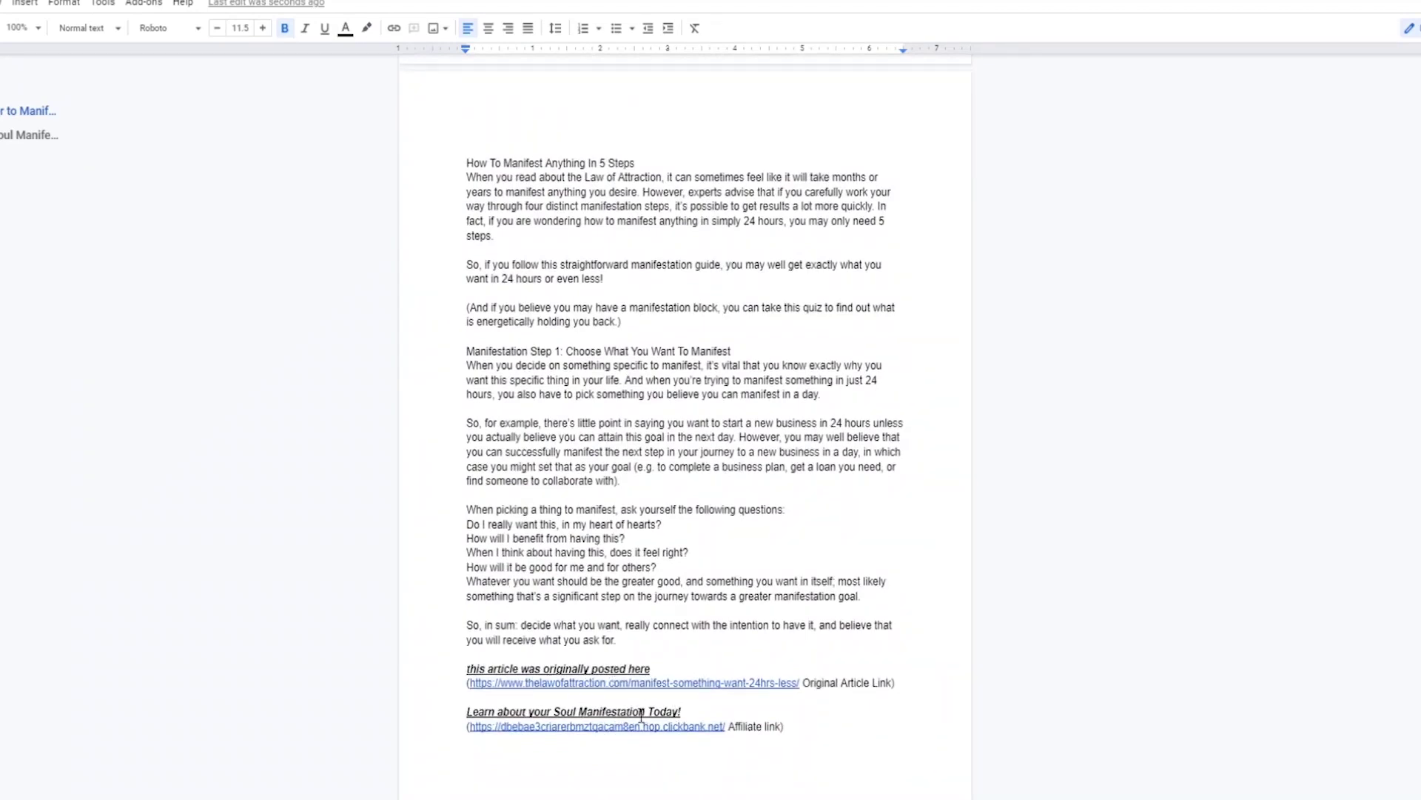
pyautogui.scroll(10, 641, 715)
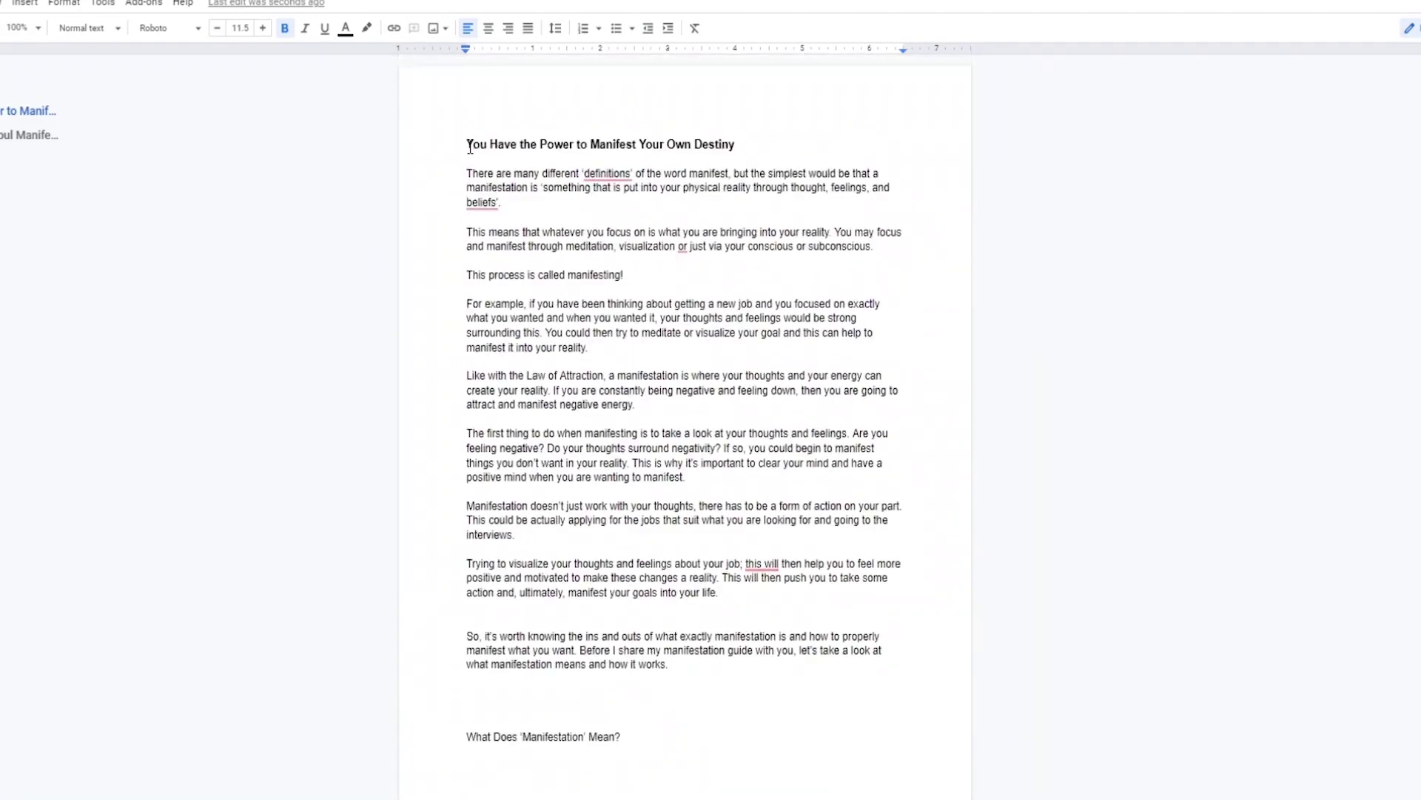
pyautogui.moveTo(468, 145); pyautogui.dragTo(738, 125)
pyautogui.click(694, 146)
pyautogui.scroll(-20, 799, 344)
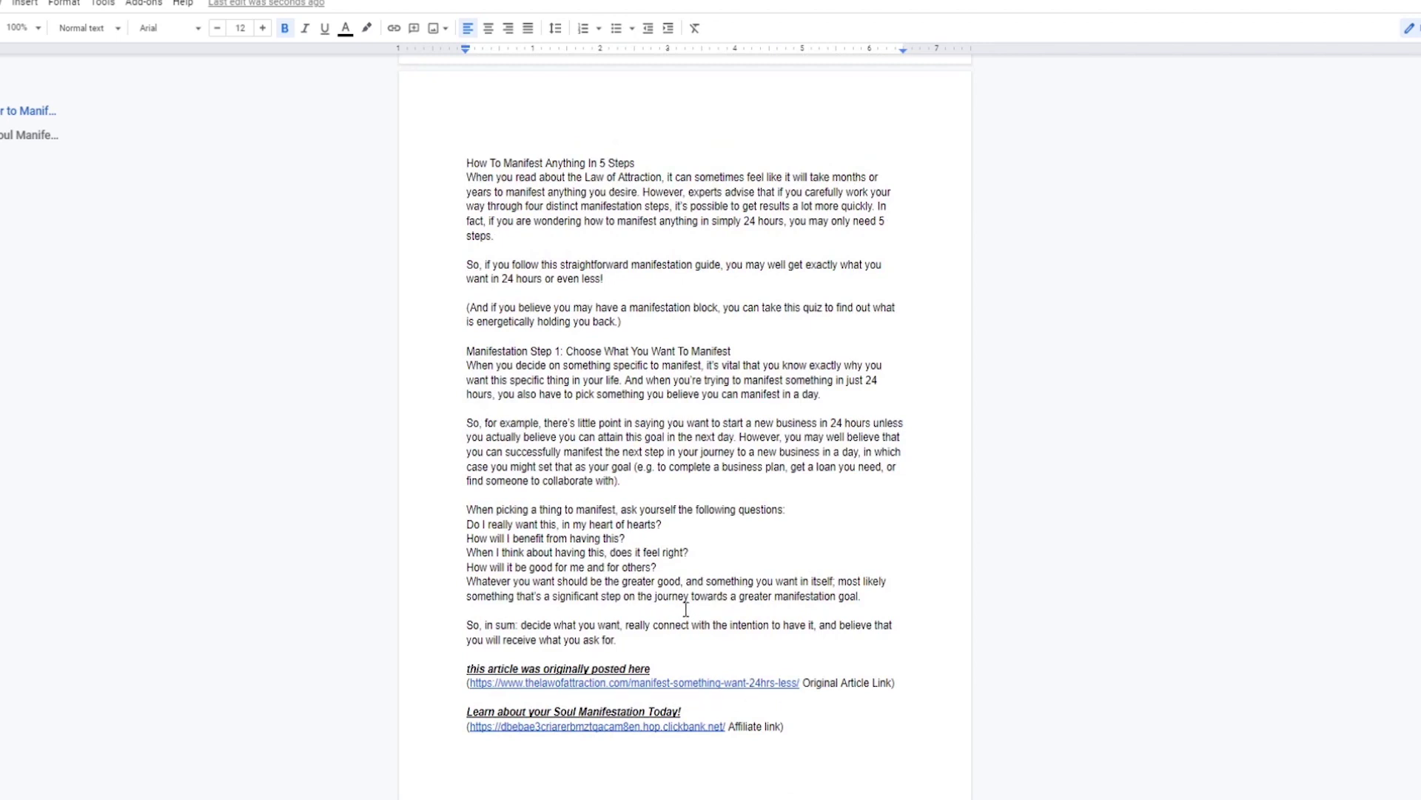
pyautogui.moveTo(920, 686); pyautogui.dragTo(465, 658)
pyautogui.click(545, 612)
pyautogui.click(650, 237)
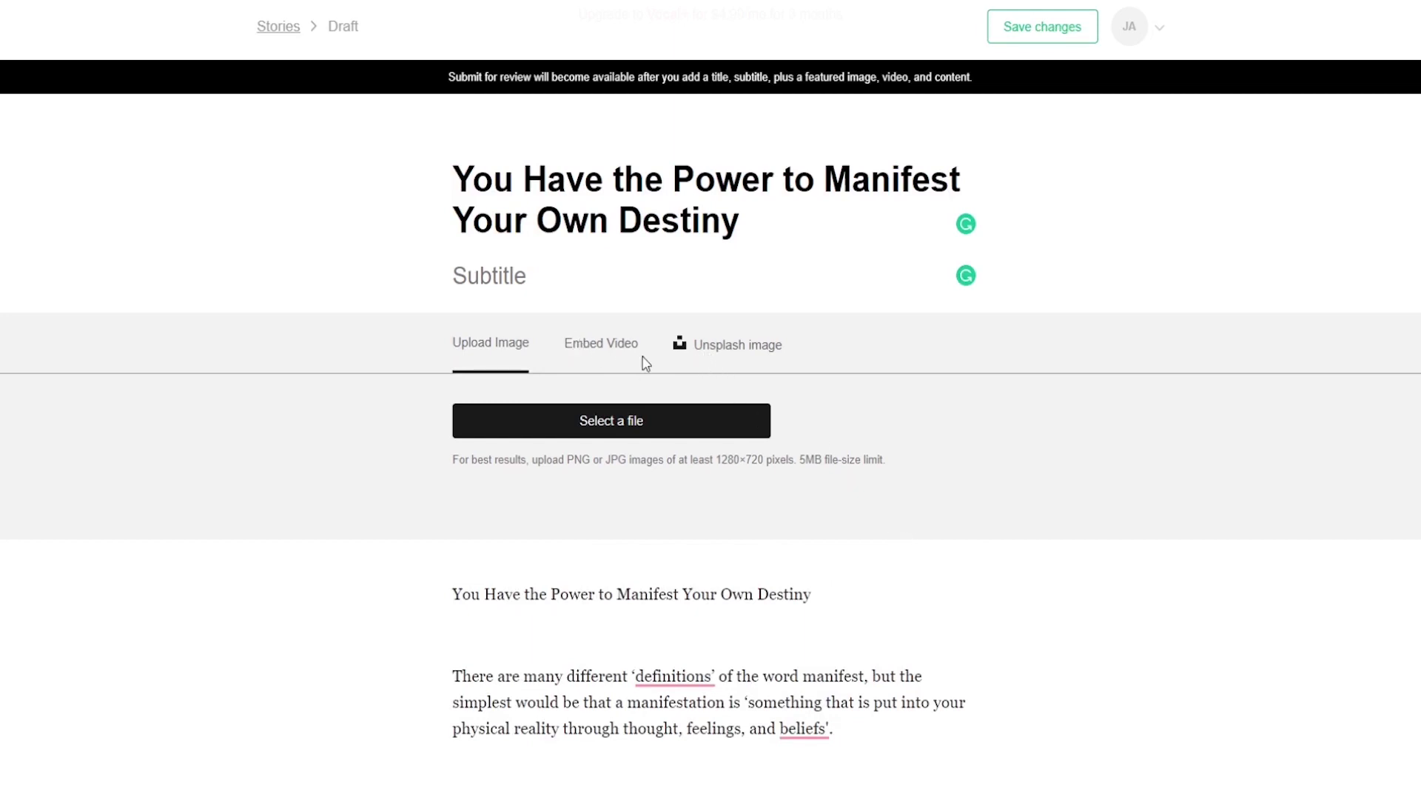
# Step: Switch the featured image source to Unsplash
pyautogui.click(719, 350)
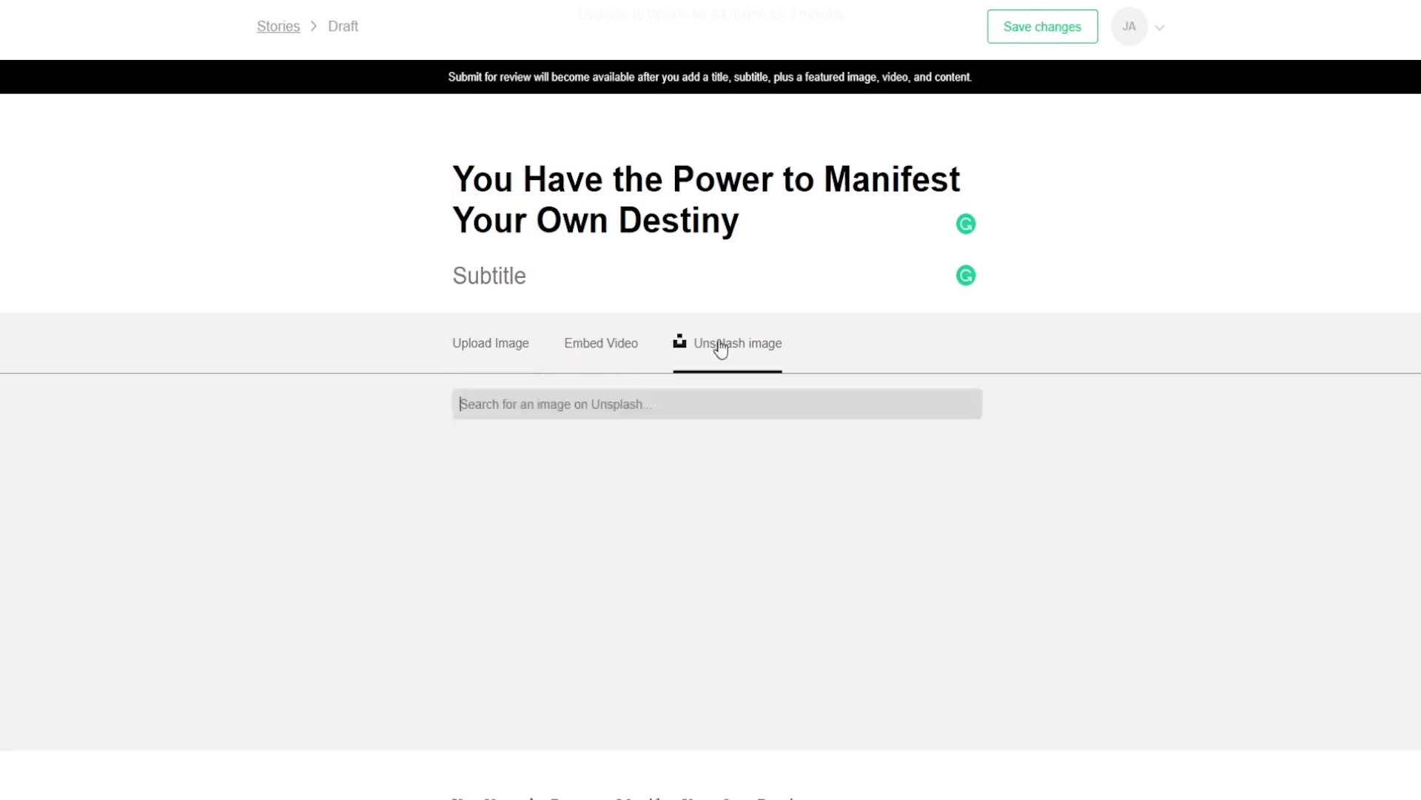
# Step: Search Unsplash for spirituality images and scroll down to the draft's closing lines
pyautogui.click(583, 402)
pyautogui.write('spirtuality')
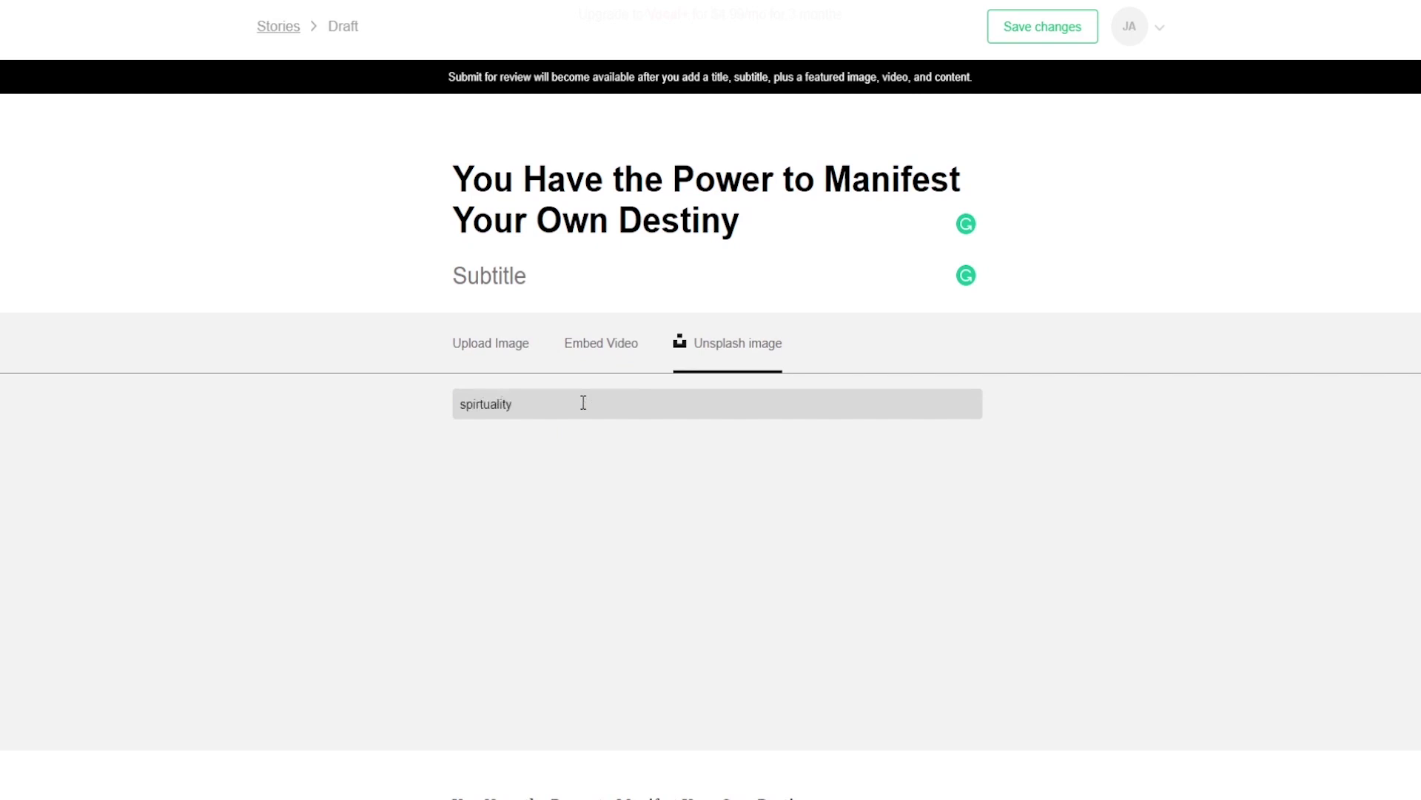
pyautogui.press('Return')
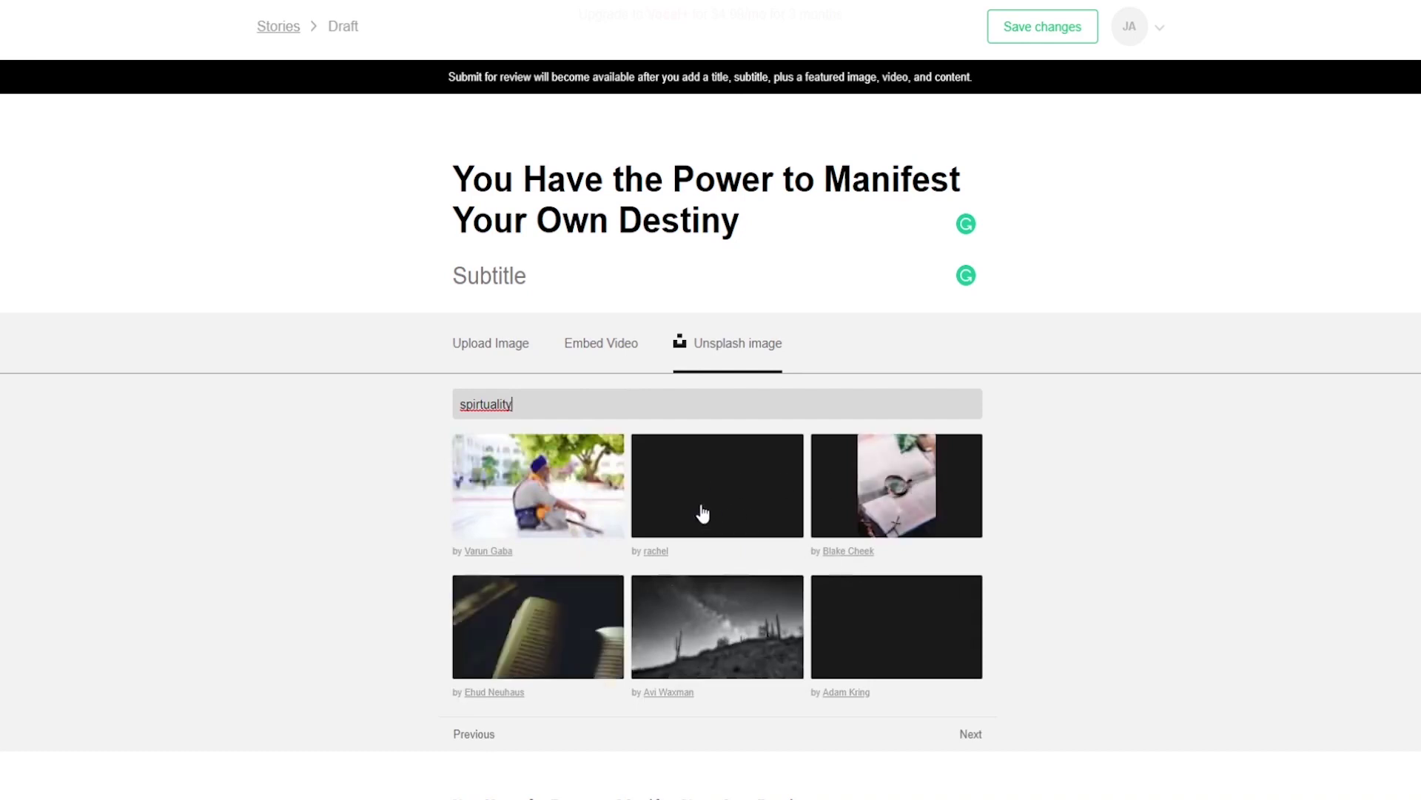
pyautogui.scroll(-3, 1019, 486)
pyautogui.scroll(-5, 1019, 485)
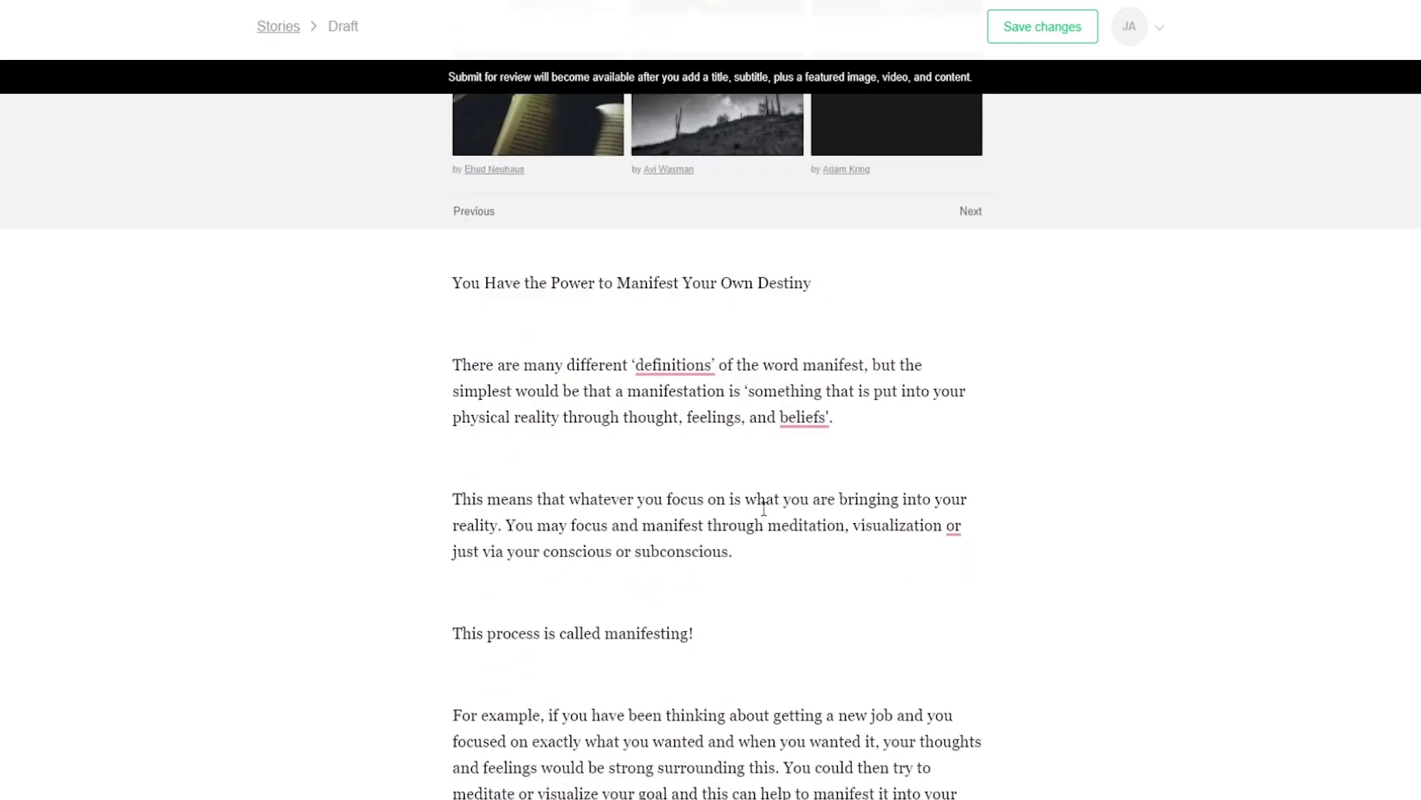
pyautogui.scroll(-1, 563, 409)
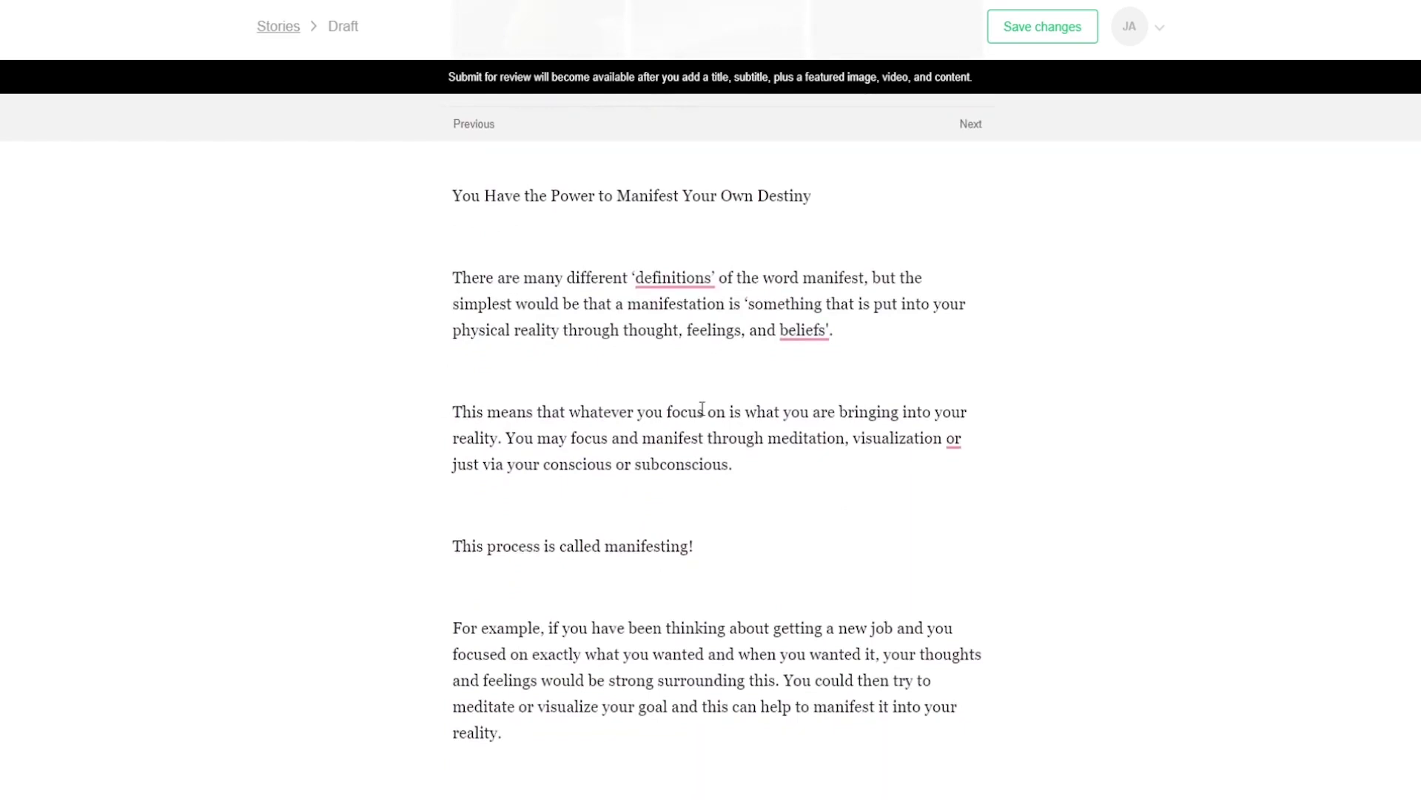
pyautogui.scroll(-10, 655, 441)
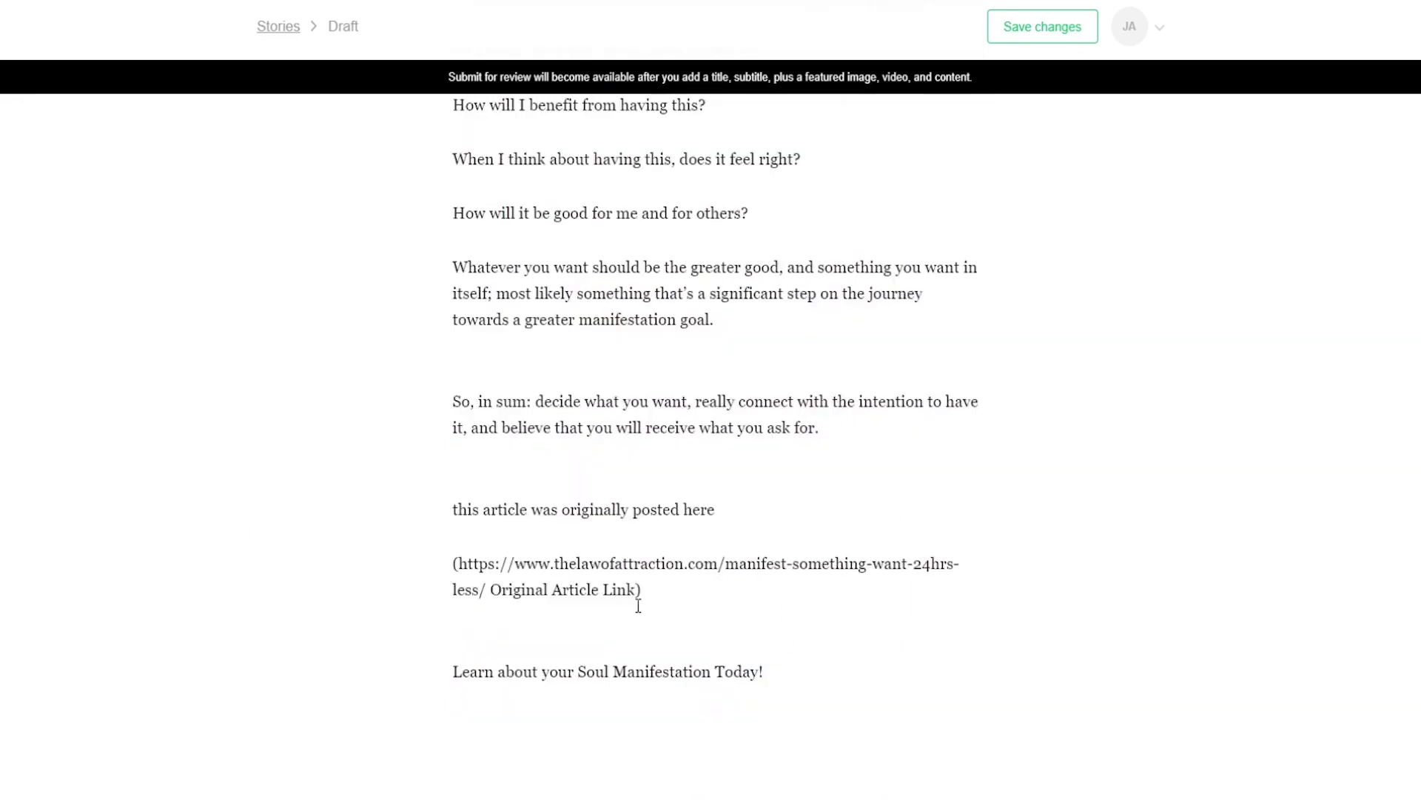
pyautogui.scroll(-1, 779, 565)
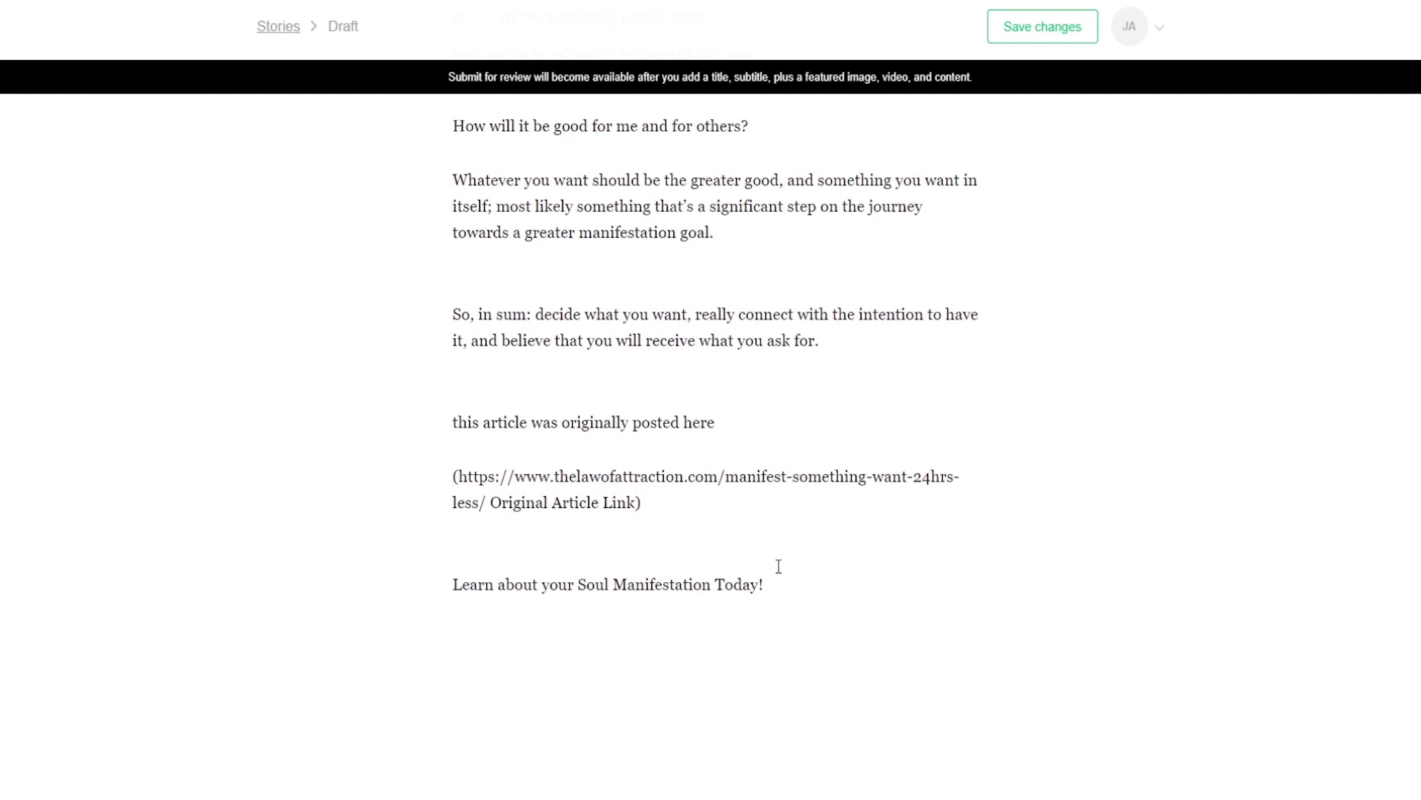
pyautogui.scroll(-1, 779, 566)
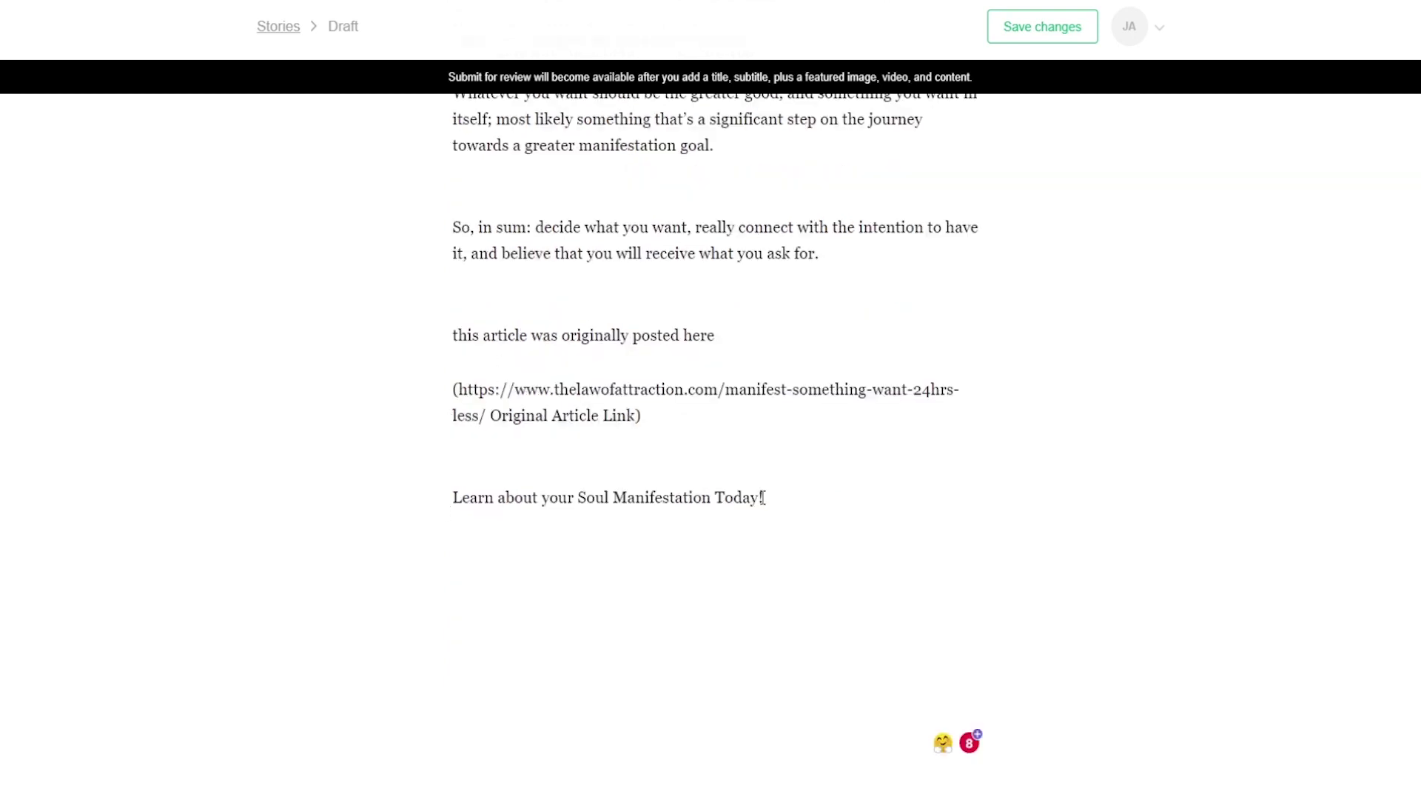
# Step: Link the 'Learn about your Soul Manifestation Today!' line to the affiliate HopLink
pyautogui.moveTo(764, 498); pyautogui.dragTo(457, 503)
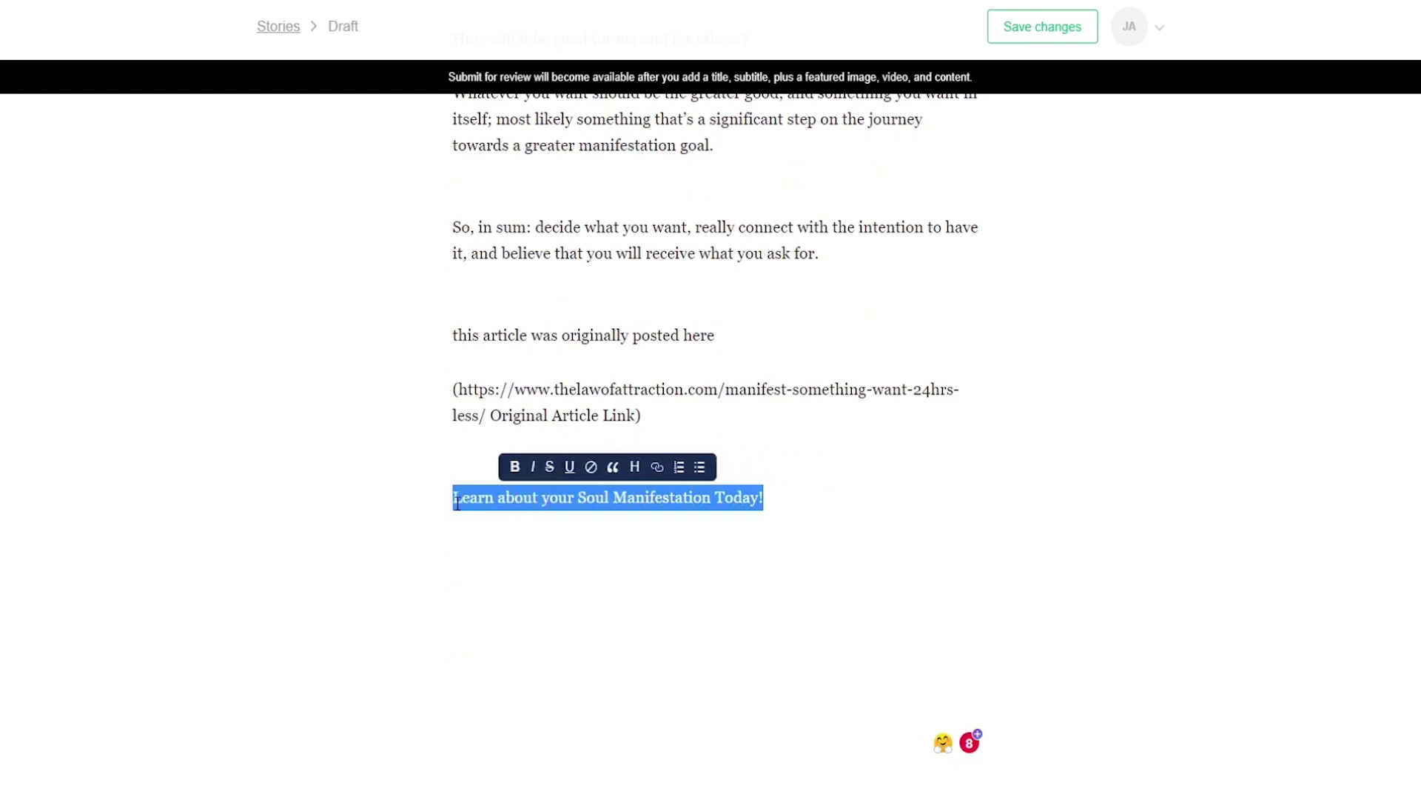
pyautogui.click(657, 467)
pyautogui.hotkey('ctrl', 'v')
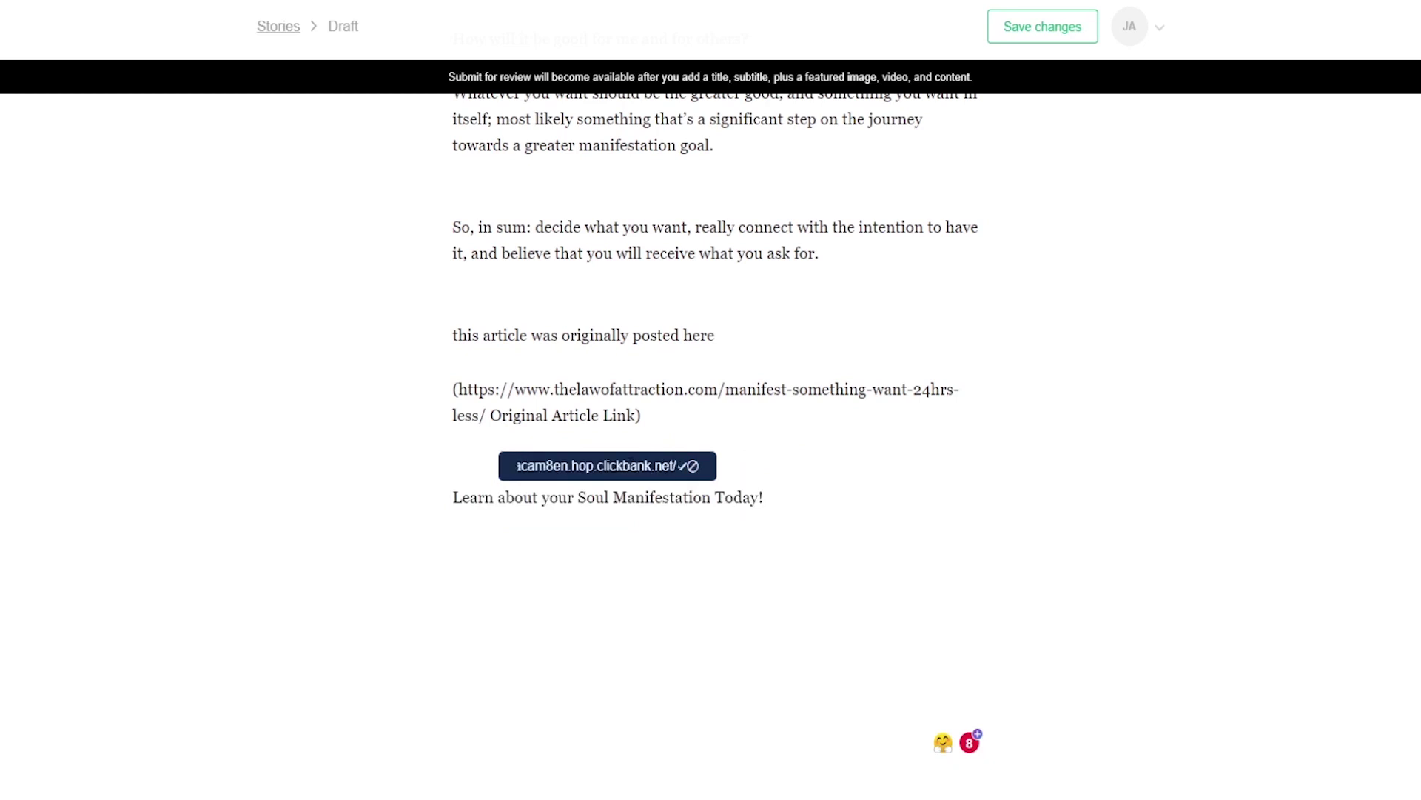
pyautogui.click(682, 465)
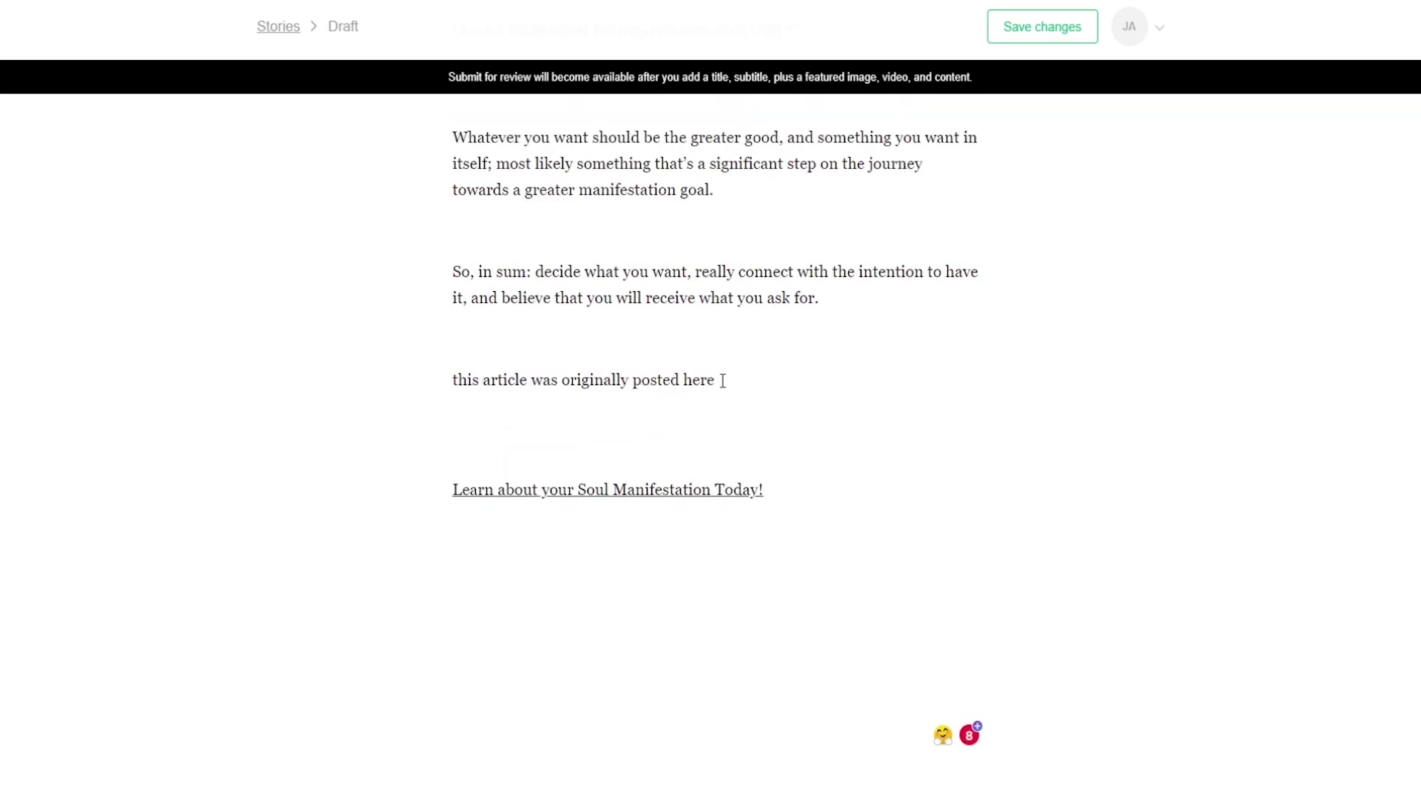
# Step: Link the 'originally posted here' line to the original article URL and save the draft
pyautogui.moveTo(722, 380); pyautogui.dragTo(453, 385)
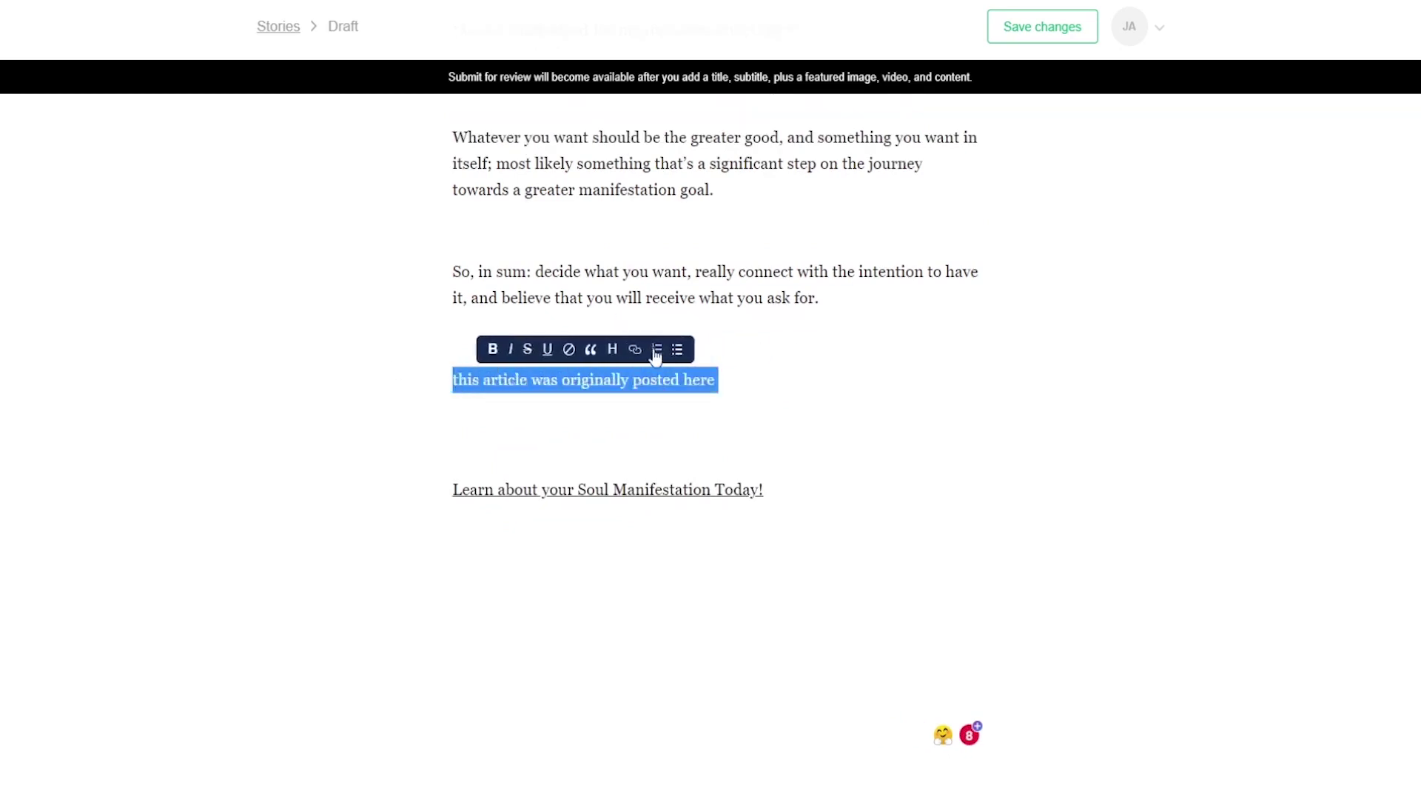
pyautogui.click(639, 355)
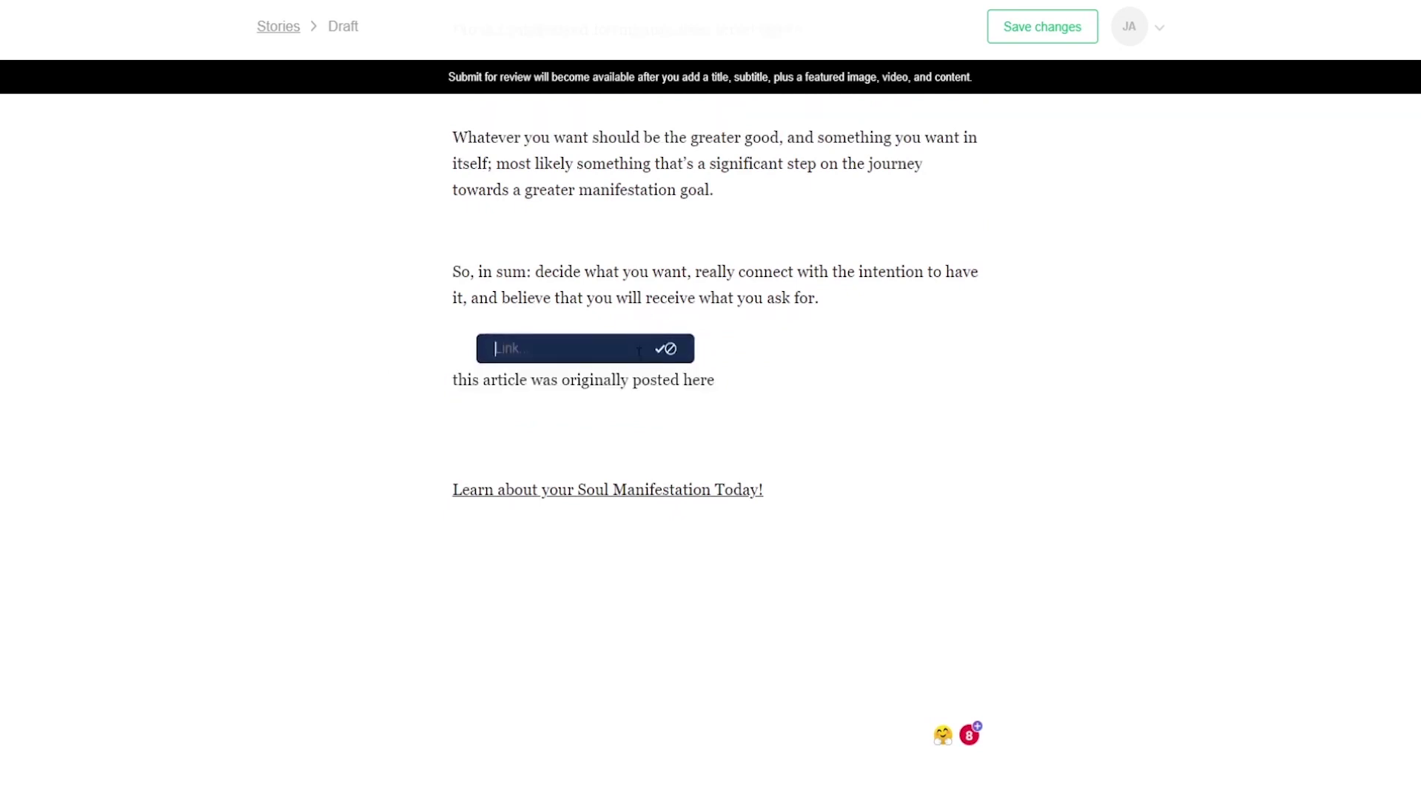
pyautogui.hotkey('ctrl', 'v')
pyautogui.click(662, 347)
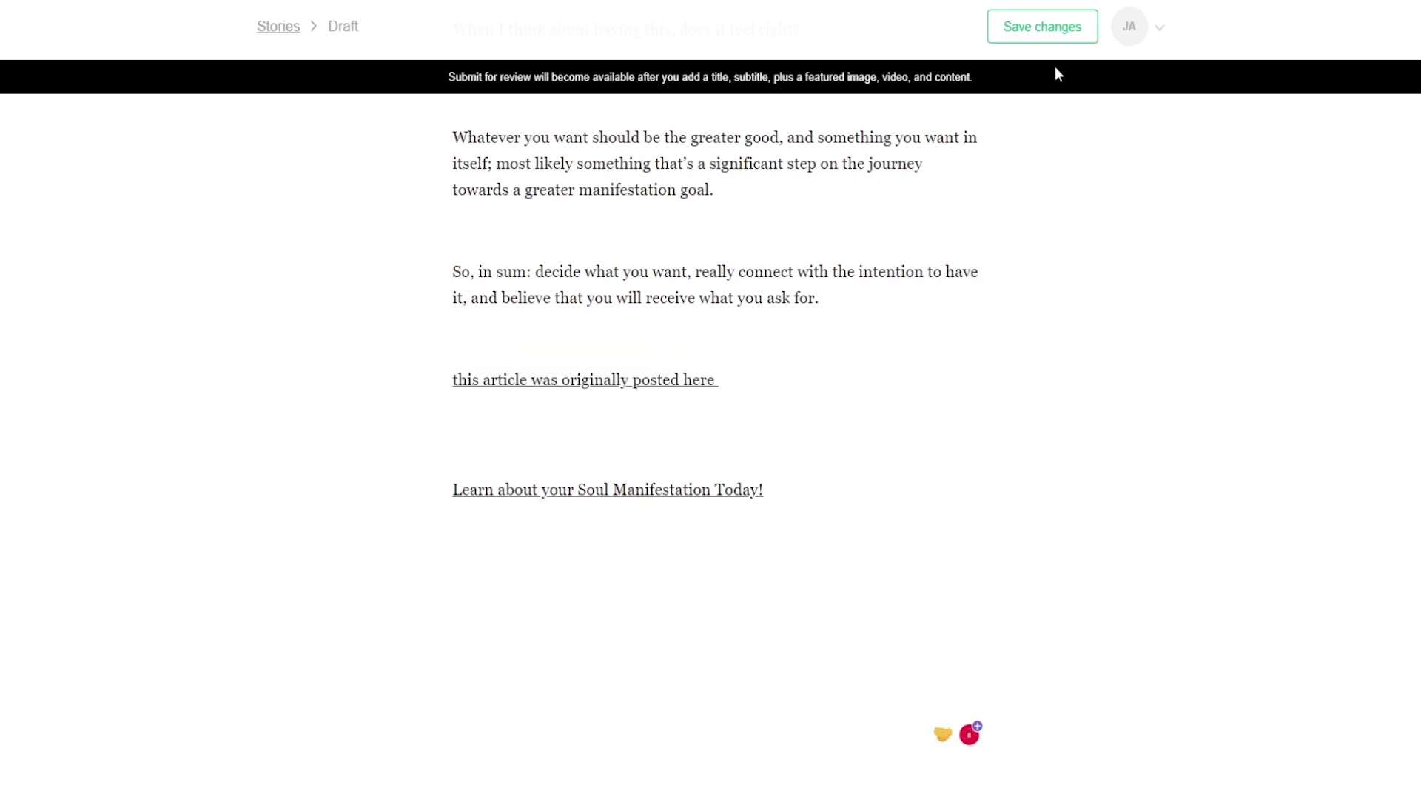
pyautogui.click(1057, 27)
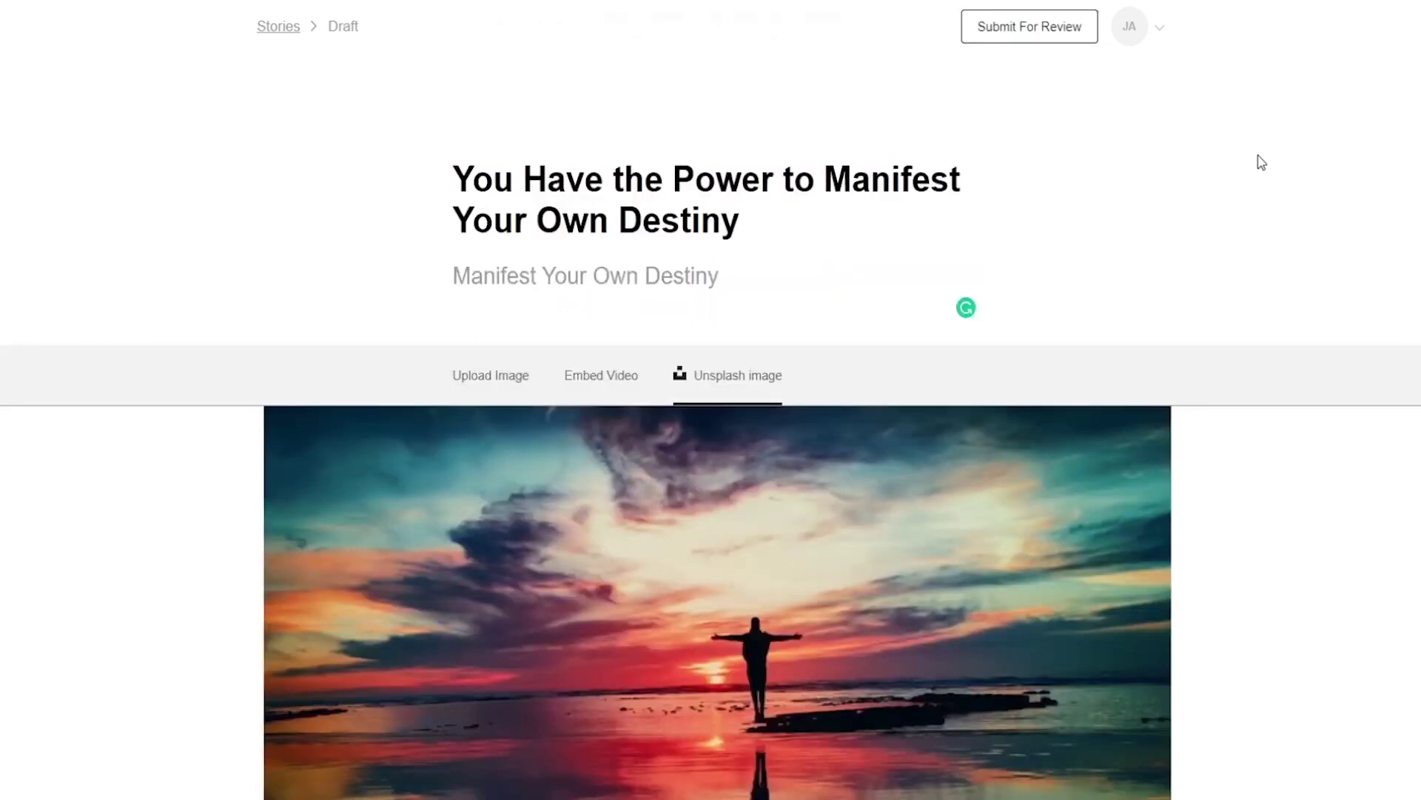
# Step: Submit the story for review to reach the 'Ready to publish?' page
pyautogui.click(1030, 26)
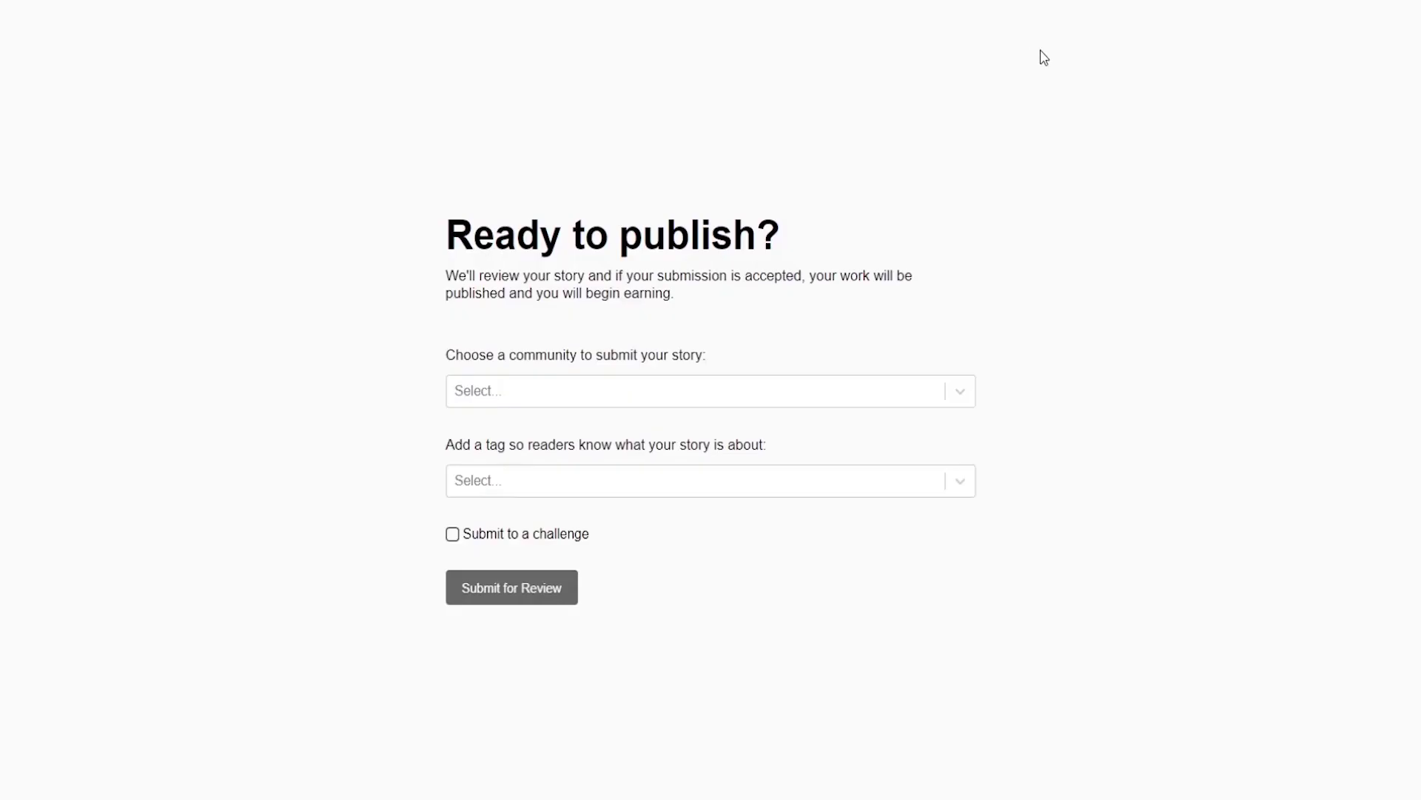